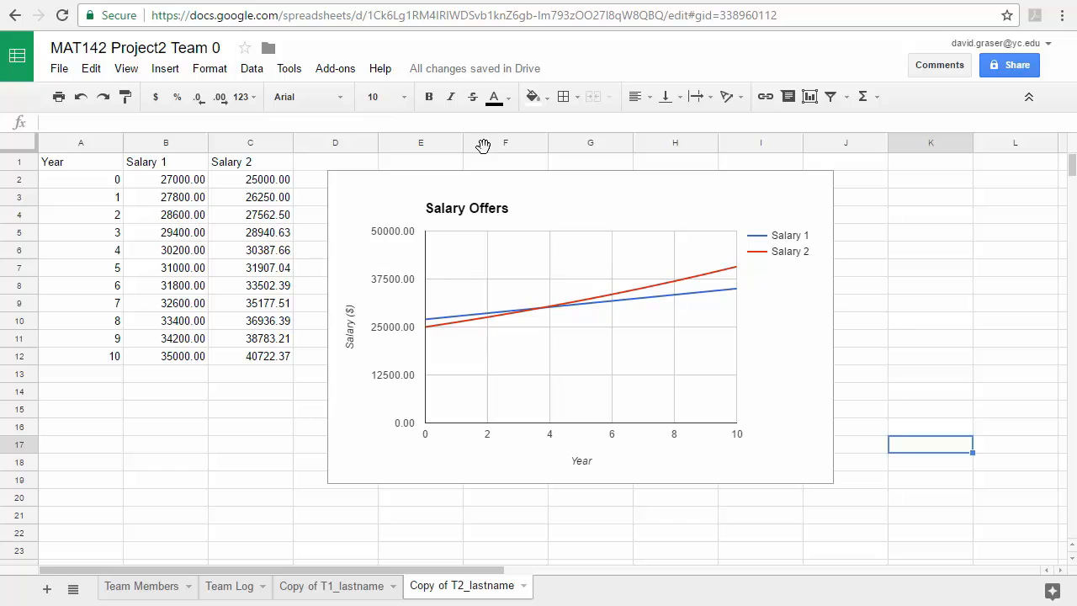
Copy the Salary Offers chart from the T2_lastname sheet of the team spreadsheet
{"action": "left_click", "coordinate": [399, 0]}
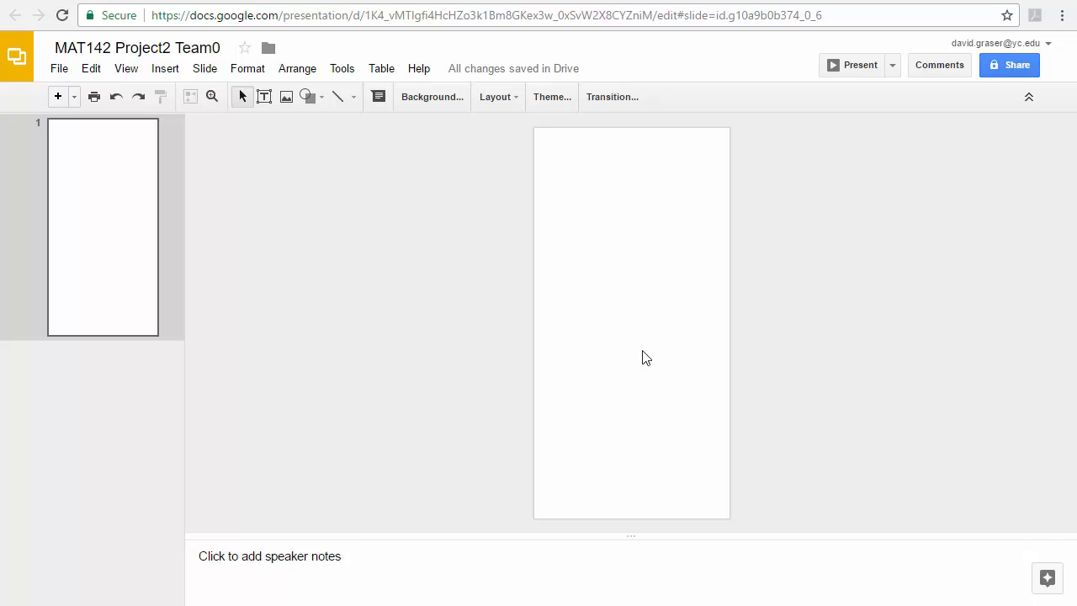
{"action": "left_click", "coordinate": [256, 3]}
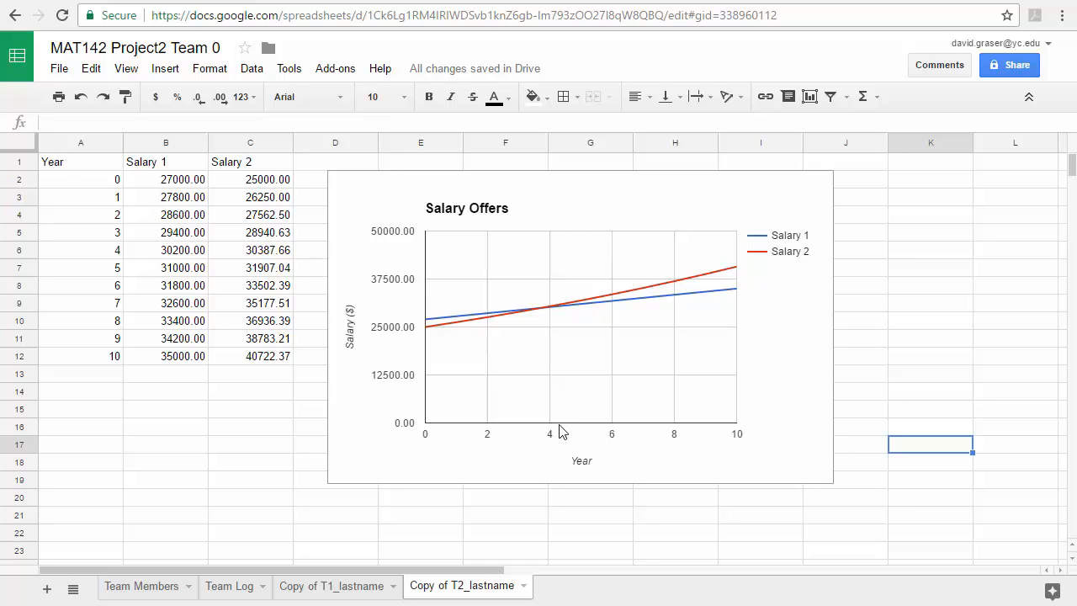
{"action": "left_click", "coordinate": [674, 188]}
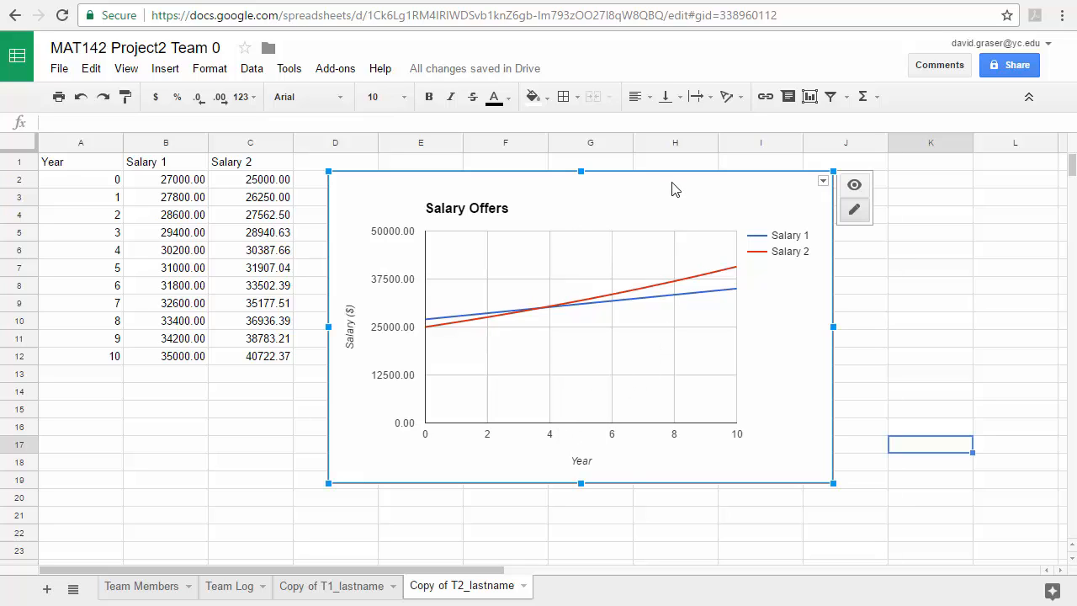
{"action": "left_click", "coordinate": [92, 72]}
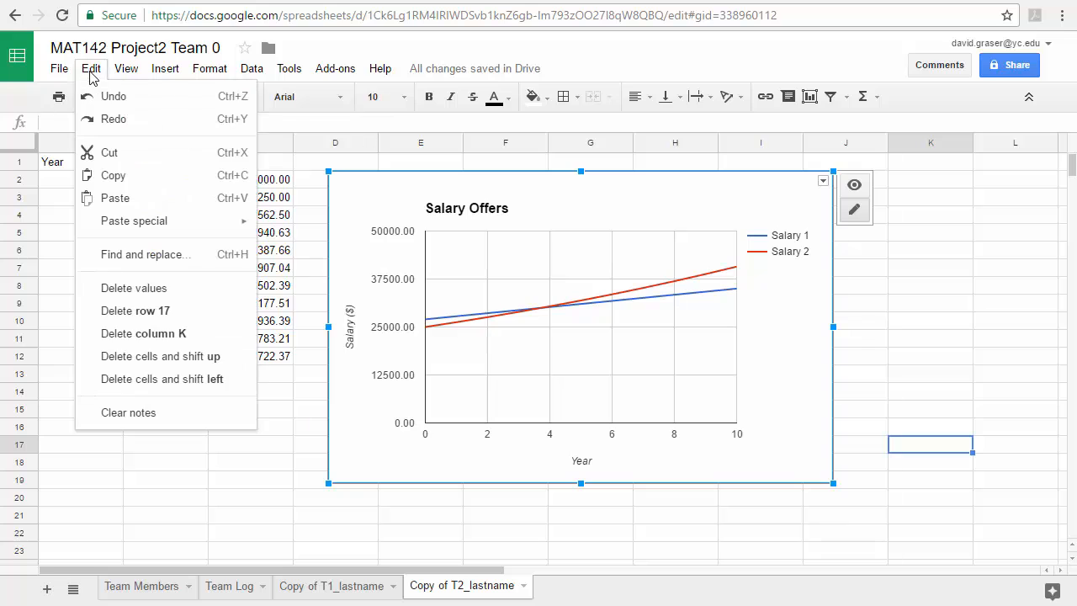
{"action": "left_click", "coordinate": [114, 175]}
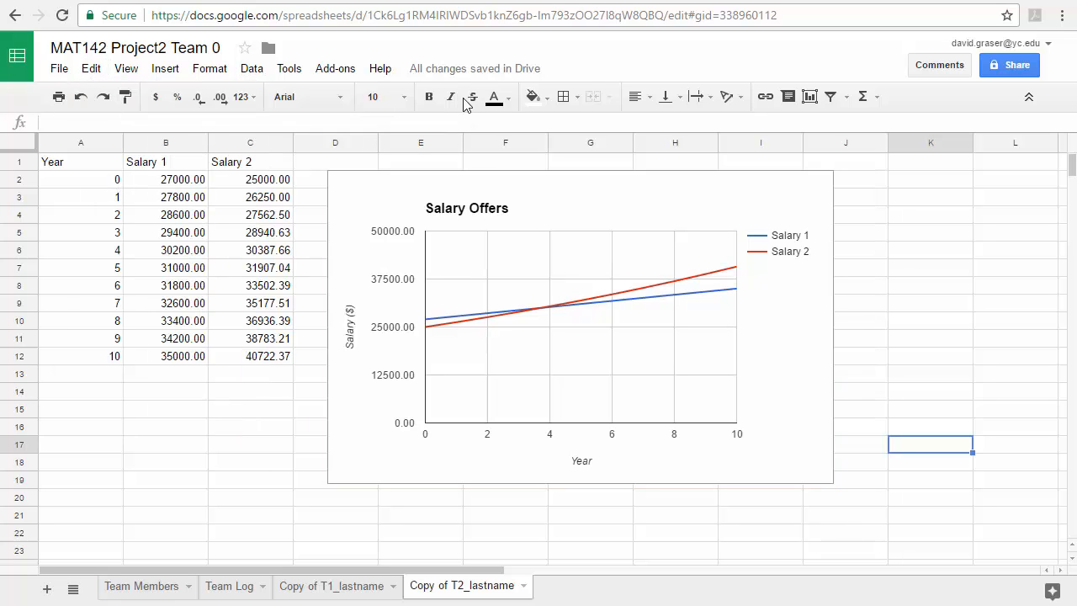
Switch to the MAT142 Project2 Team0 presentation and paste the chart onto the blank slide without linking it to the spreadsheet
{"action": "left_click", "coordinate": [415, 1]}
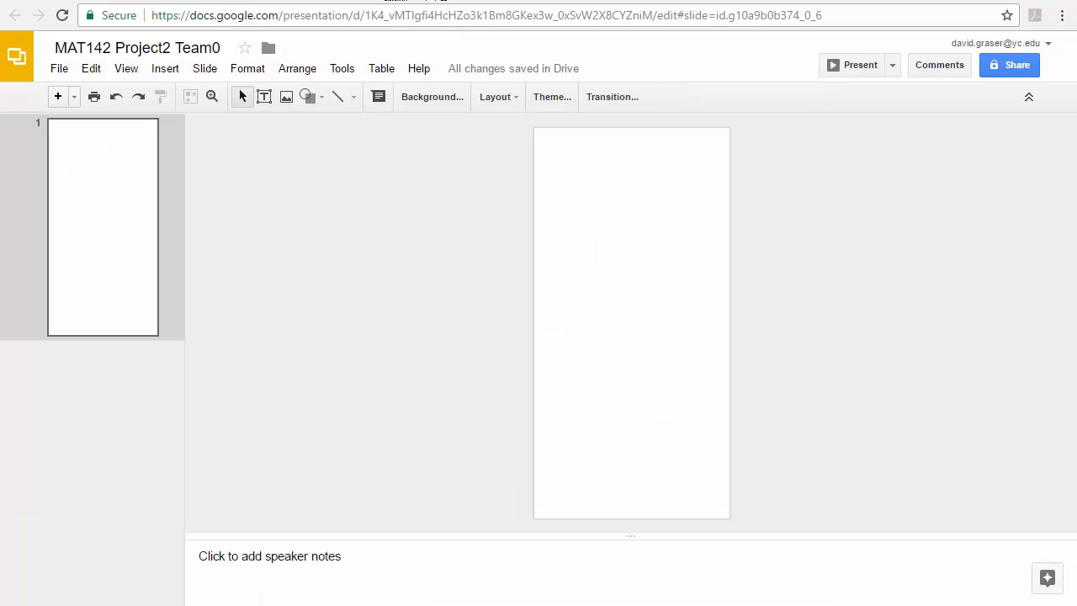
{"action": "left_click", "coordinate": [91, 71]}
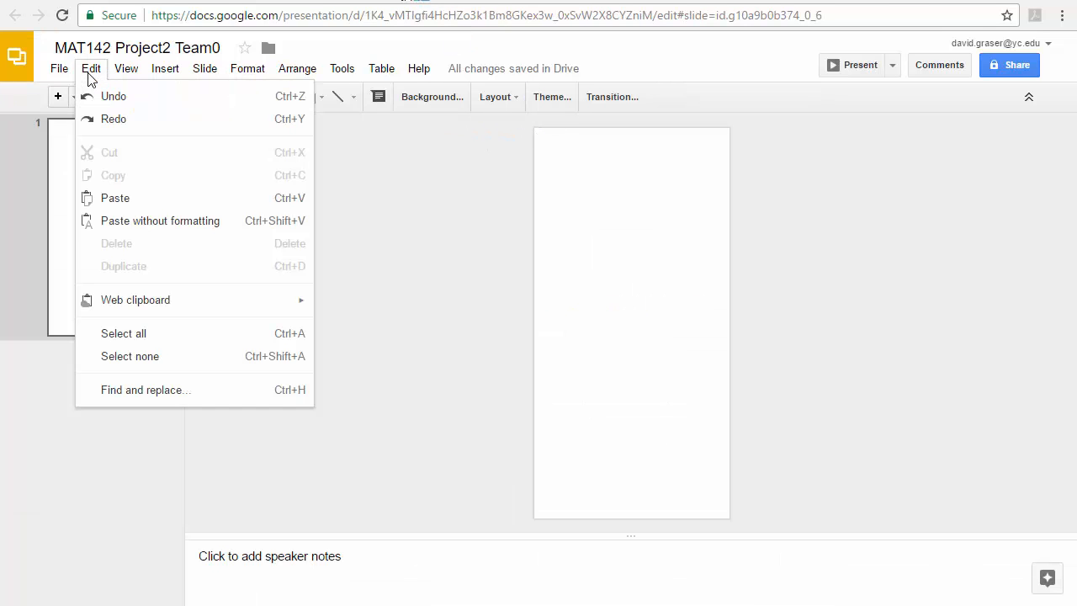
{"action": "left_click", "coordinate": [124, 200]}
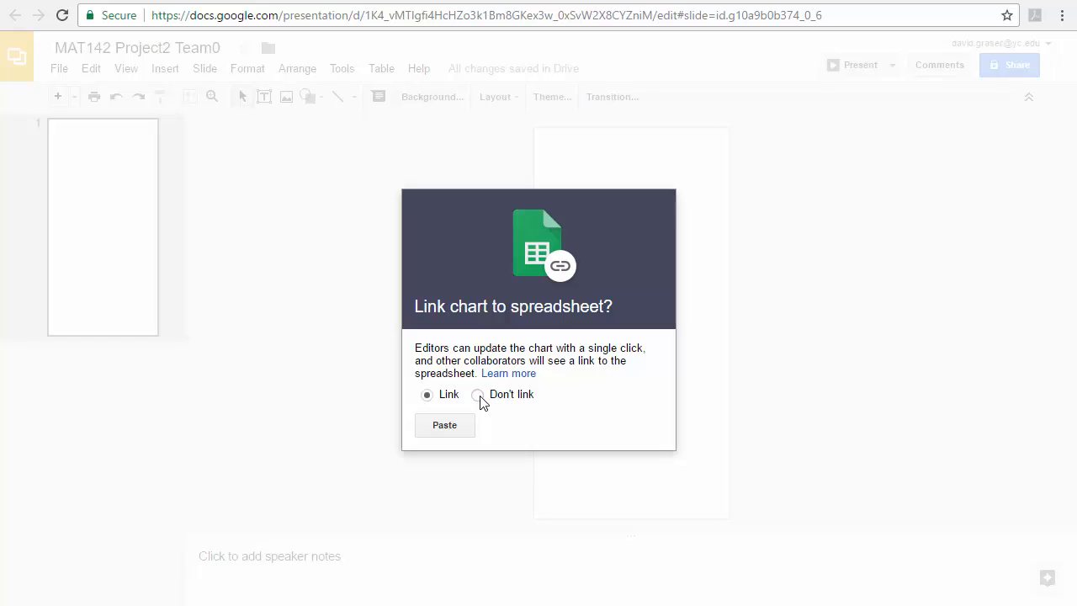
{"action": "left_click", "coordinate": [445, 426]}
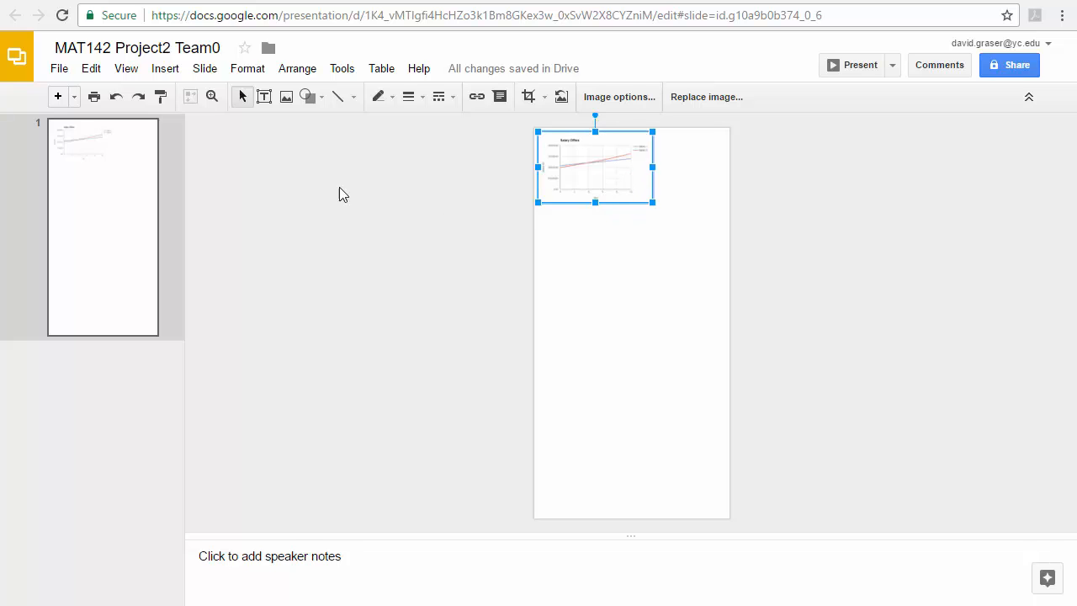
Enlarge the pasted Salary Offers chart proportionally from its lower corner so it spans most of the slide's width
{"action": "left_click", "coordinate": [216, 99]}
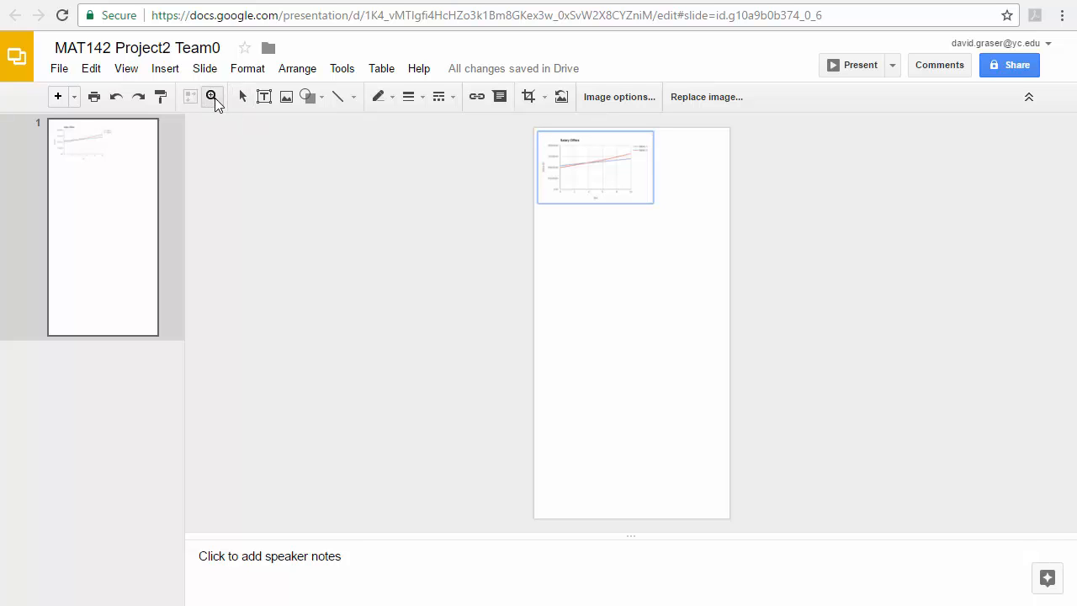
{"action": "left_click", "coordinate": [211, 98]}
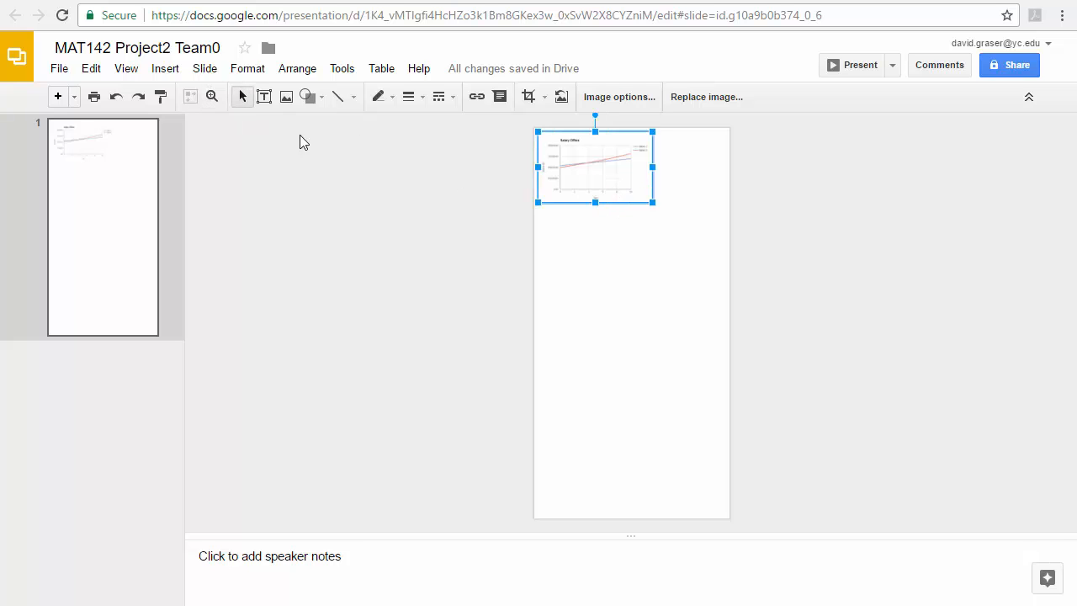
{"action": "left_click", "coordinate": [212, 97]}
{"action": "left_click", "coordinate": [616, 202]}
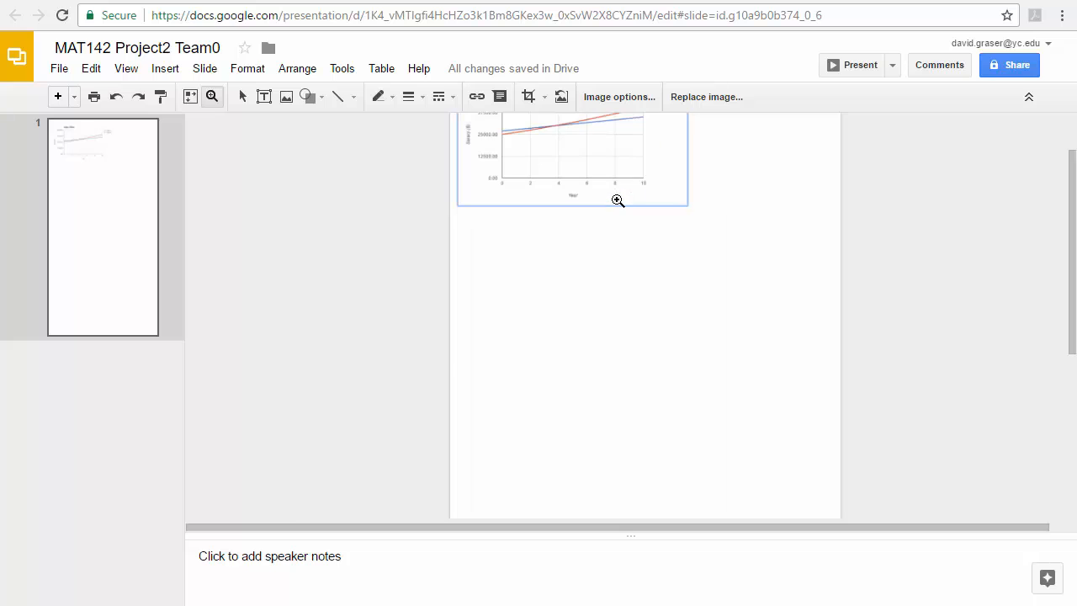
{"action": "left_click", "coordinate": [616, 202]}
{"action": "scroll", "coordinate": [613, 216], "scroll_direction": "up", "scroll_amount": 5}
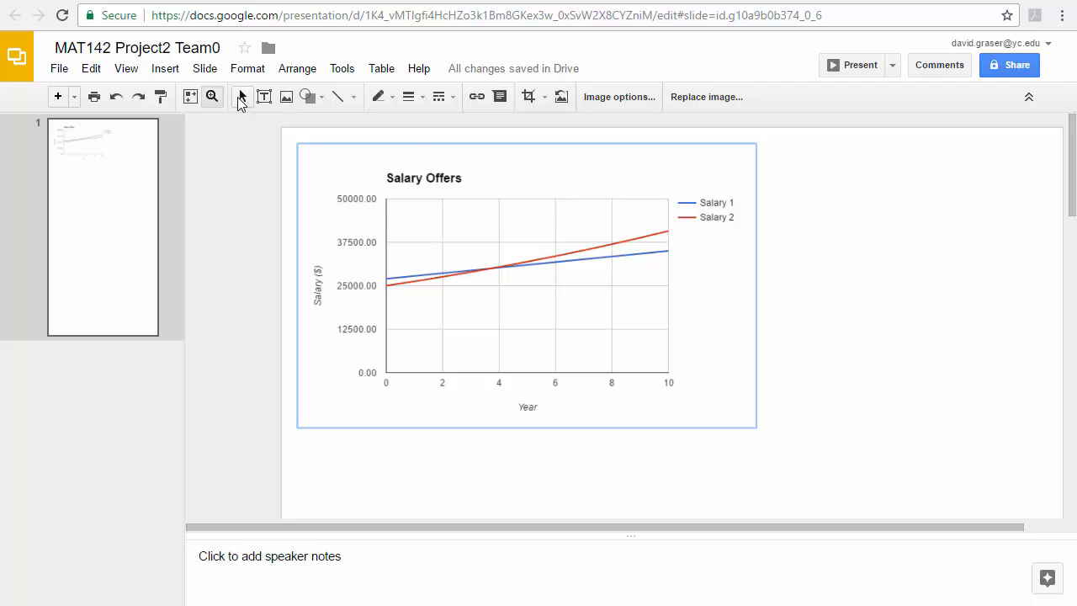
{"action": "left_click", "coordinate": [242, 96]}
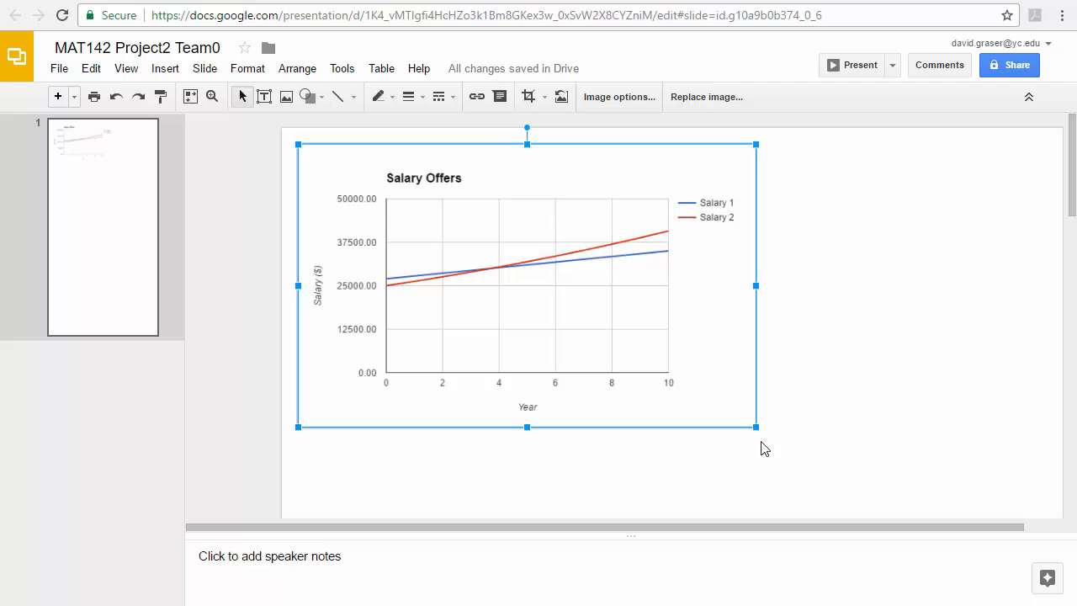
{"action": "left_click_drag", "start_coordinate": [753, 427], "coordinate": [935, 534]}
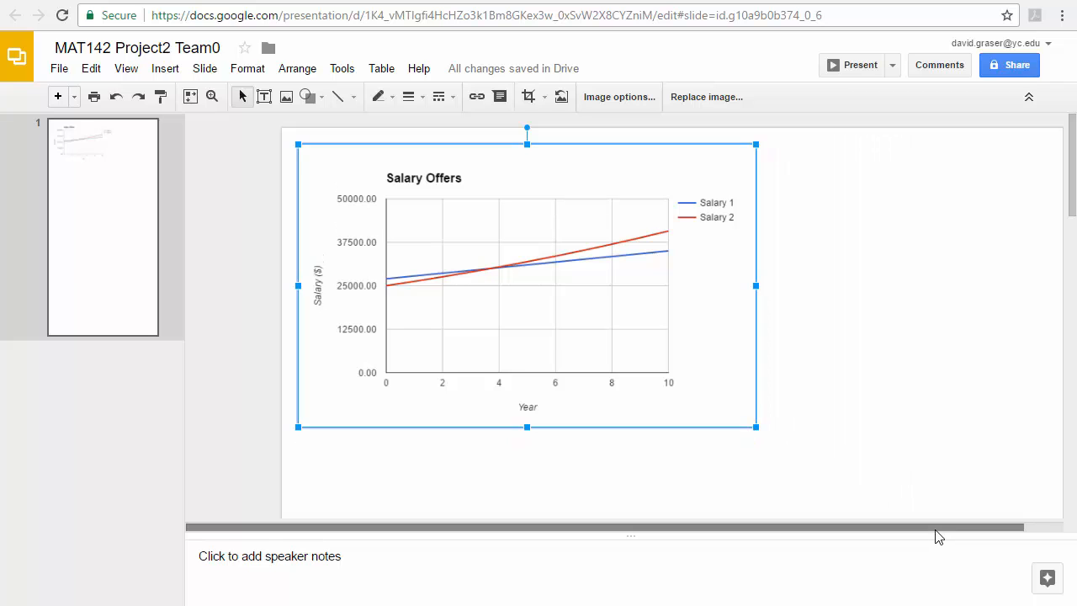
{"action": "scroll", "coordinate": [832, 391], "scroll_direction": "down", "scroll_amount": 1}
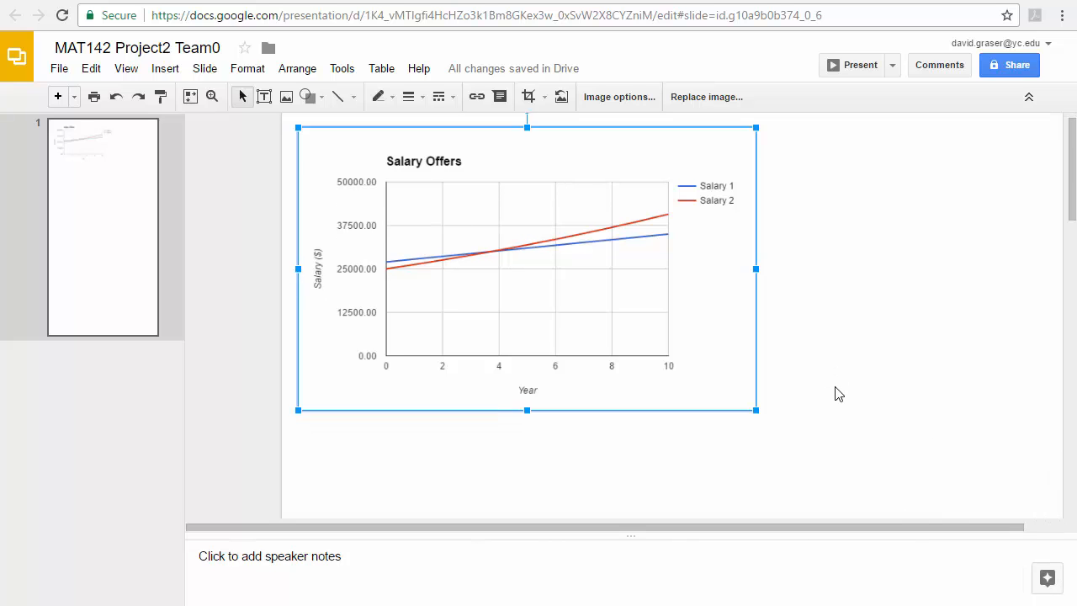
{"action": "left_click_drag", "start_coordinate": [756, 343], "coordinate": [967, 483]}
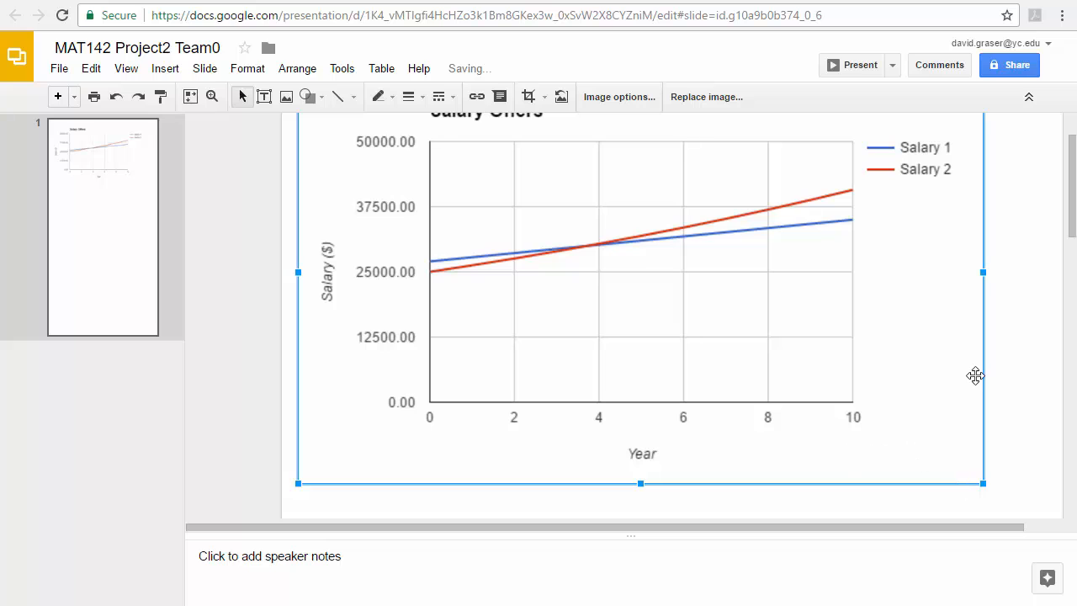
{"action": "left_click", "coordinate": [1016, 388]}
{"action": "scroll", "coordinate": [1016, 389], "scroll_direction": "up", "scroll_amount": 1}
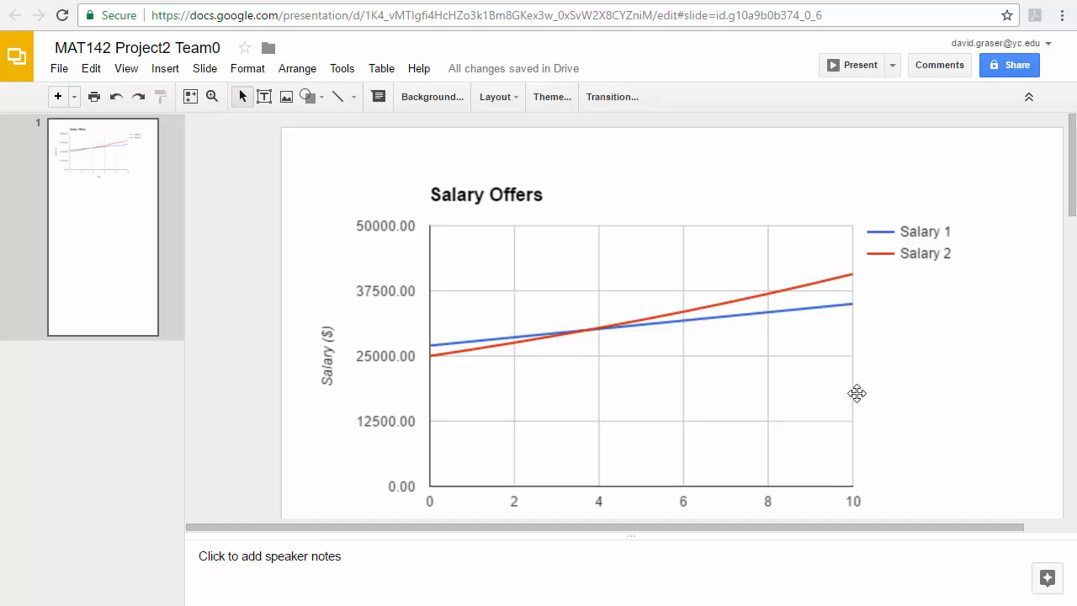
Move the chart slightly down and over to the slide's right edge, leaving free space beside its vertical axis
{"action": "left_click_drag", "start_coordinate": [721, 375], "coordinate": [830, 421]}
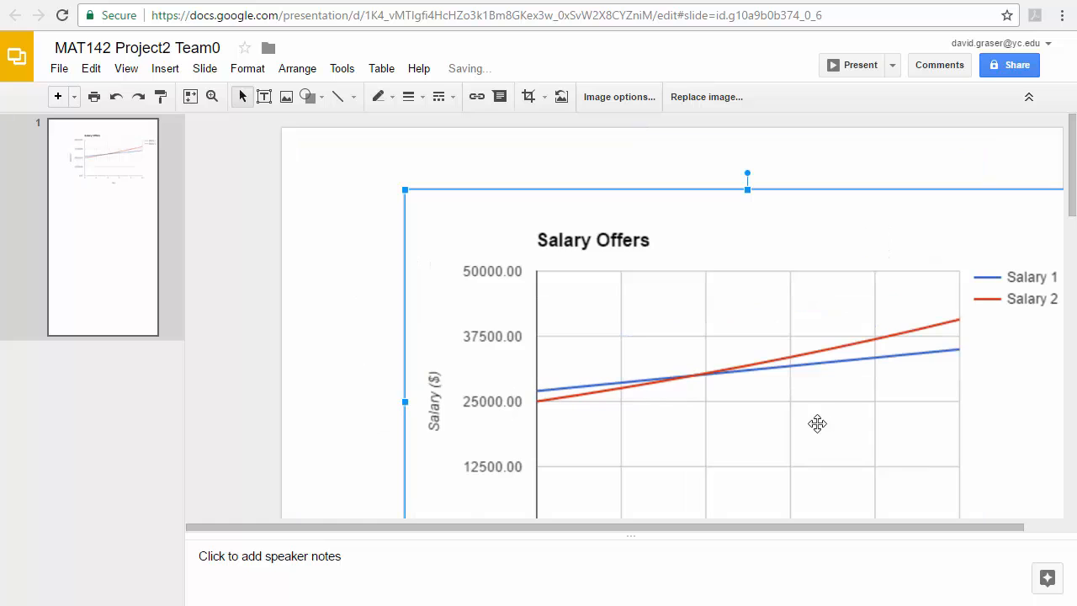
{"action": "left_click_drag", "start_coordinate": [718, 382], "coordinate": [699, 391]}
{"action": "scroll", "coordinate": [766, 365], "scroll_direction": "down", "scroll_amount": 2}
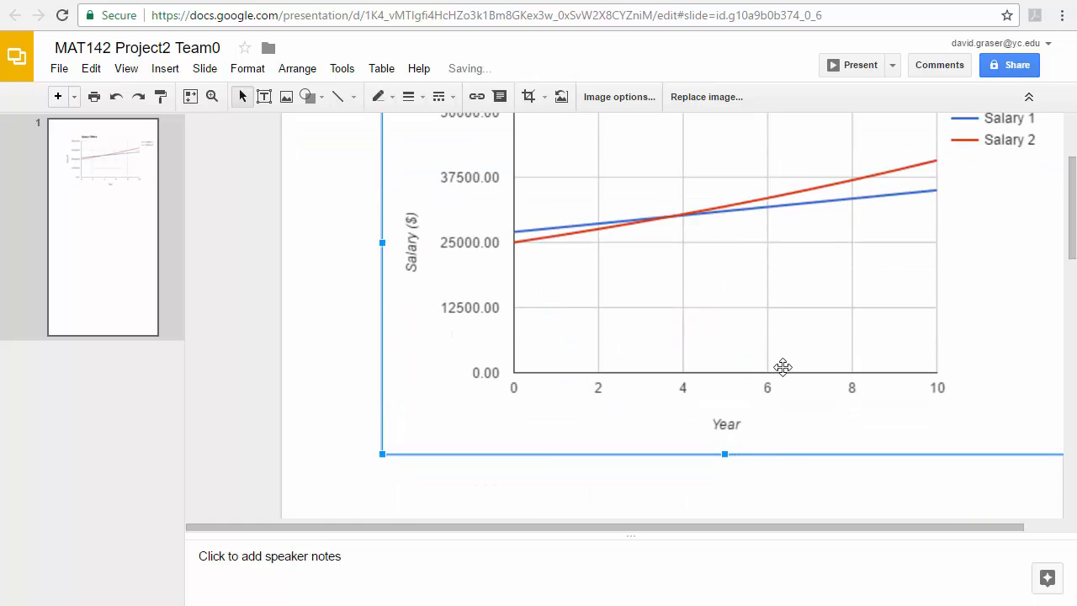
{"action": "scroll", "coordinate": [780, 368], "scroll_direction": "up", "scroll_amount": 1}
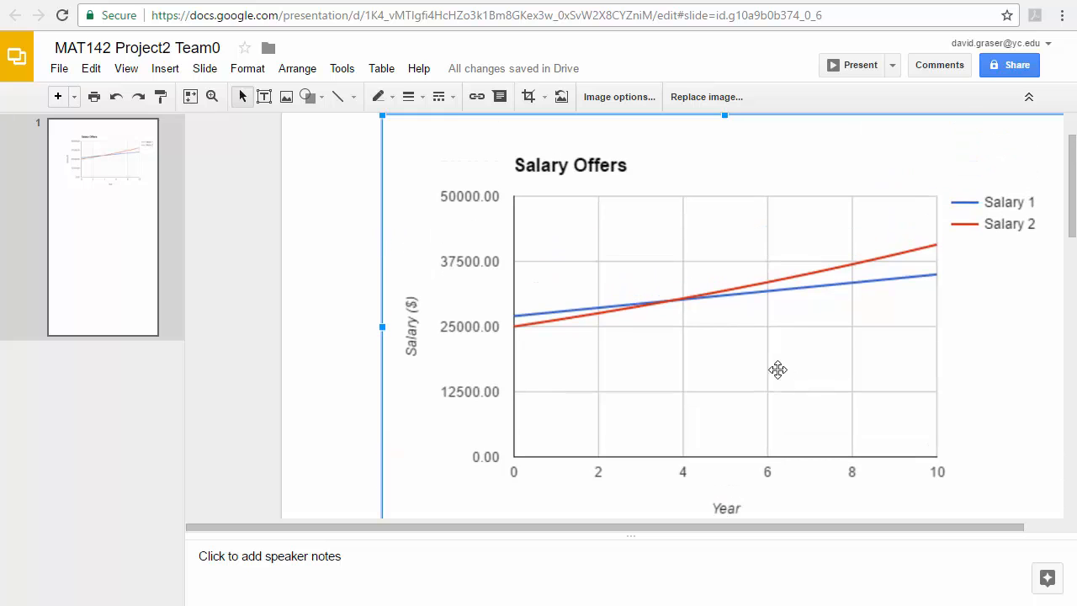
{"action": "left_click", "coordinate": [327, 357]}
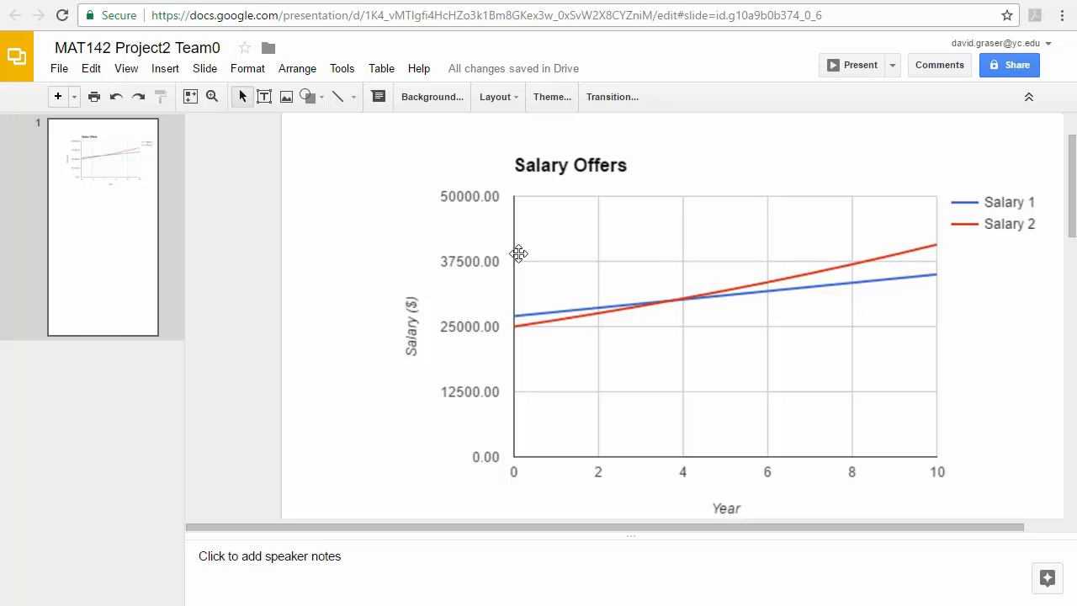
Draw an arrow from the chart's lower right area up to the point where the two salary lines cross
{"action": "left_click", "coordinate": [167, 72]}
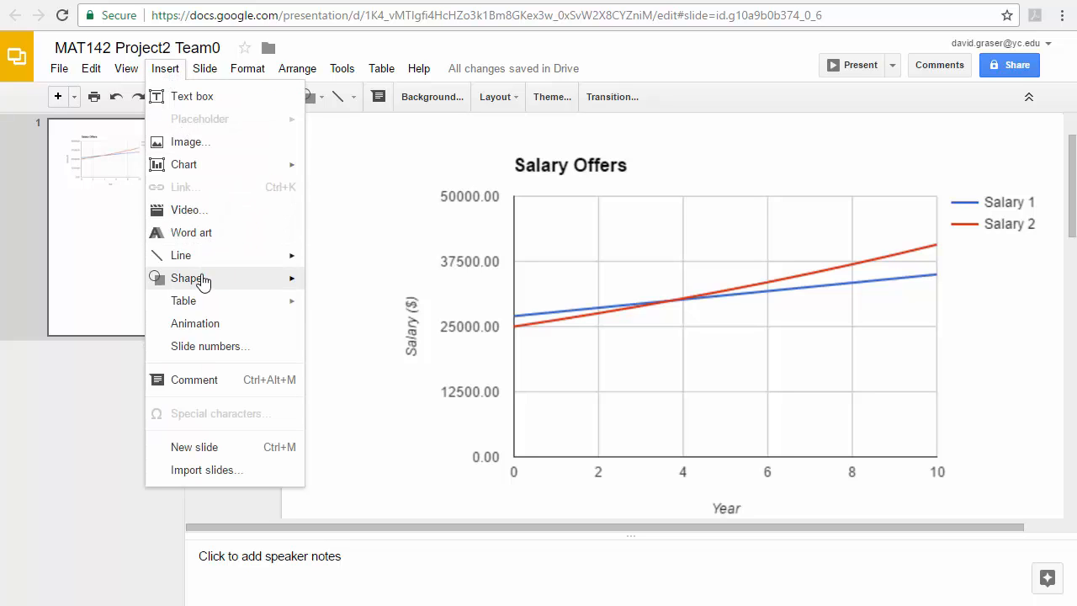
{"action": "mouse_move", "coordinate": [202, 283]}
{"action": "mouse_move", "coordinate": [187, 257]}
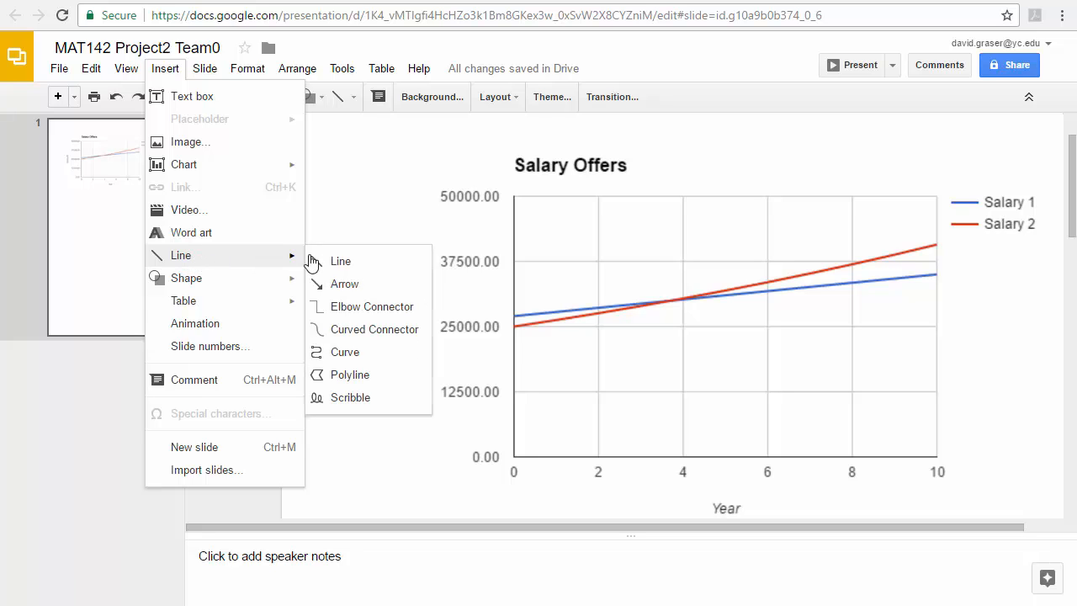
{"action": "left_click", "coordinate": [345, 284]}
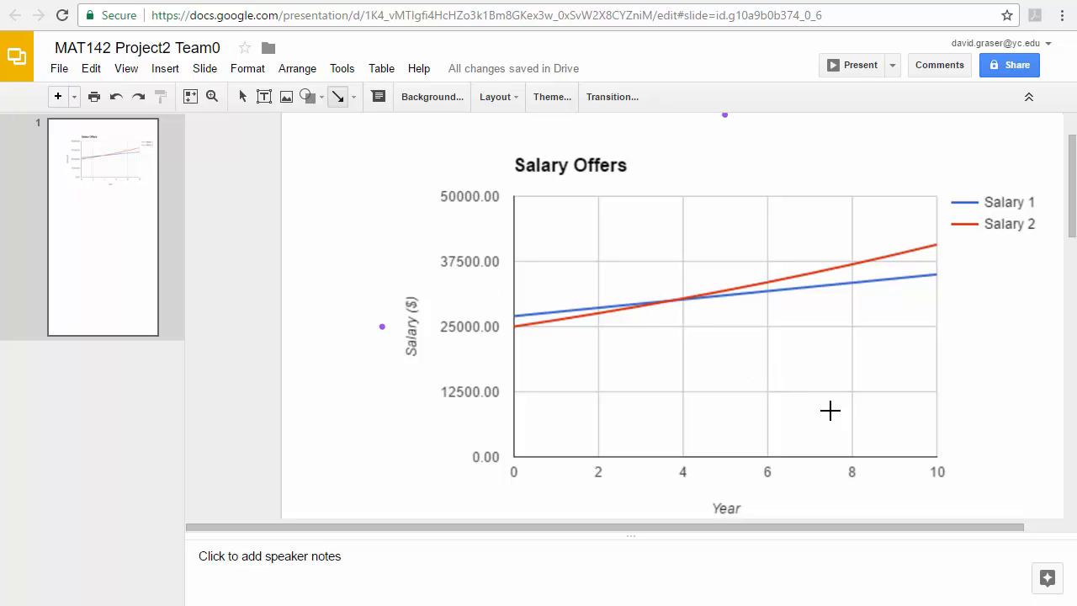
{"action": "mouse_move", "coordinate": [829, 411]}
{"action": "left_mouse_down"}
{"action": "mouse_move", "coordinate": [717, 348]}
{"action": "mouse_move", "coordinate": [688, 314]}
{"action": "left_mouse_up"}
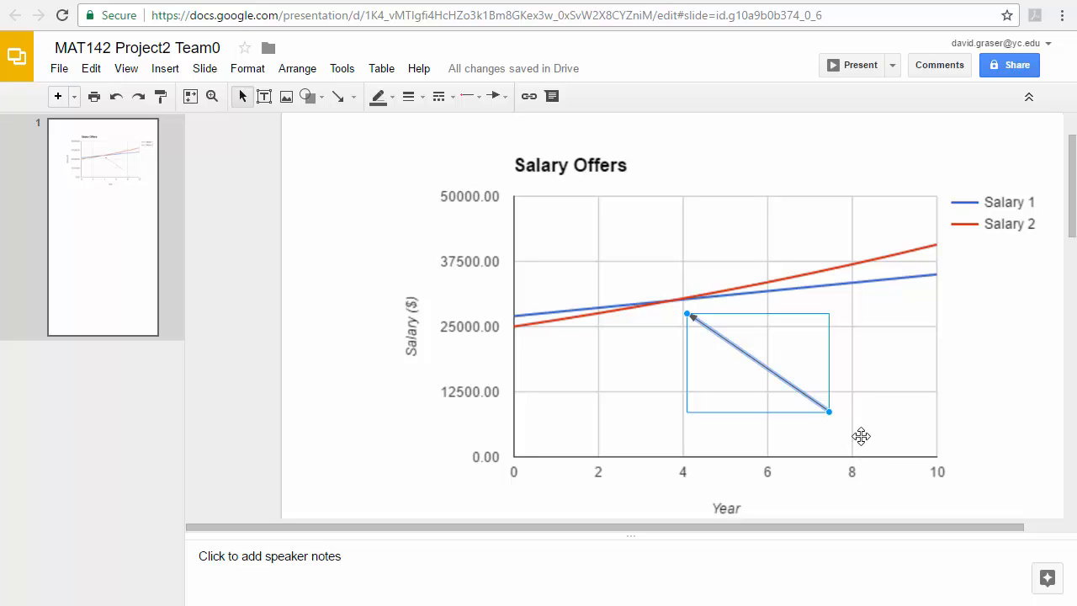
Set the arrow's line weight to 2px and its colour to red
{"action": "left_click", "coordinate": [425, 99]}
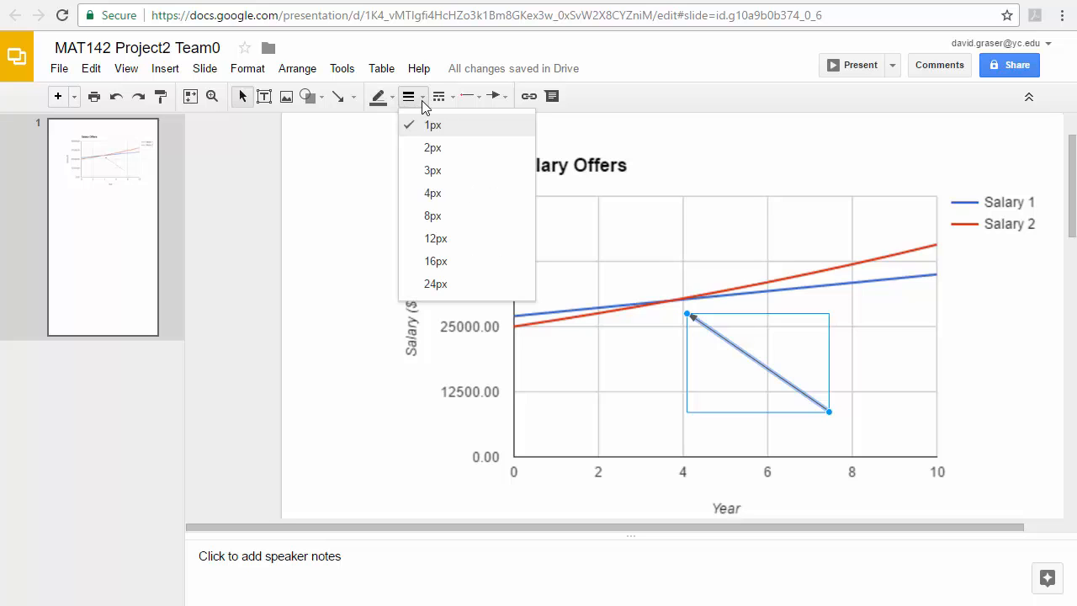
{"action": "left_click", "coordinate": [431, 148]}
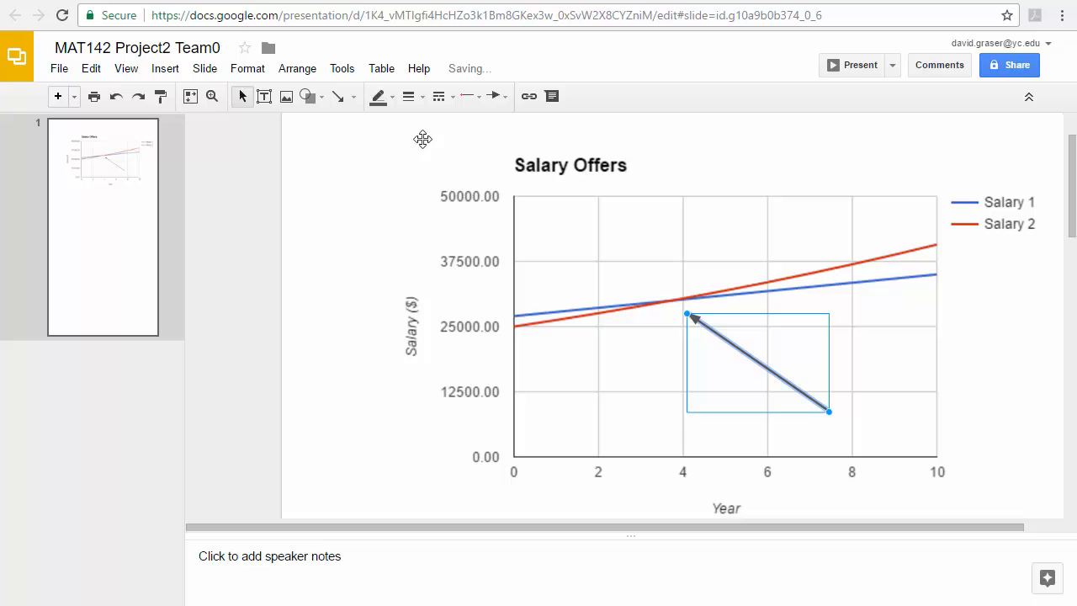
{"action": "left_click", "coordinate": [395, 100]}
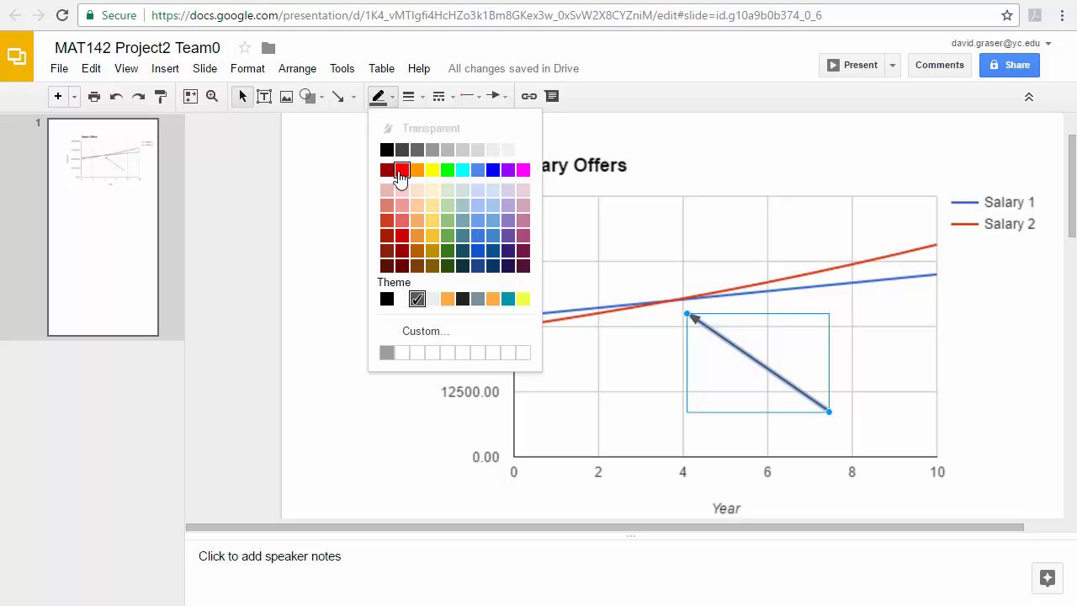
{"action": "left_click", "coordinate": [403, 171]}
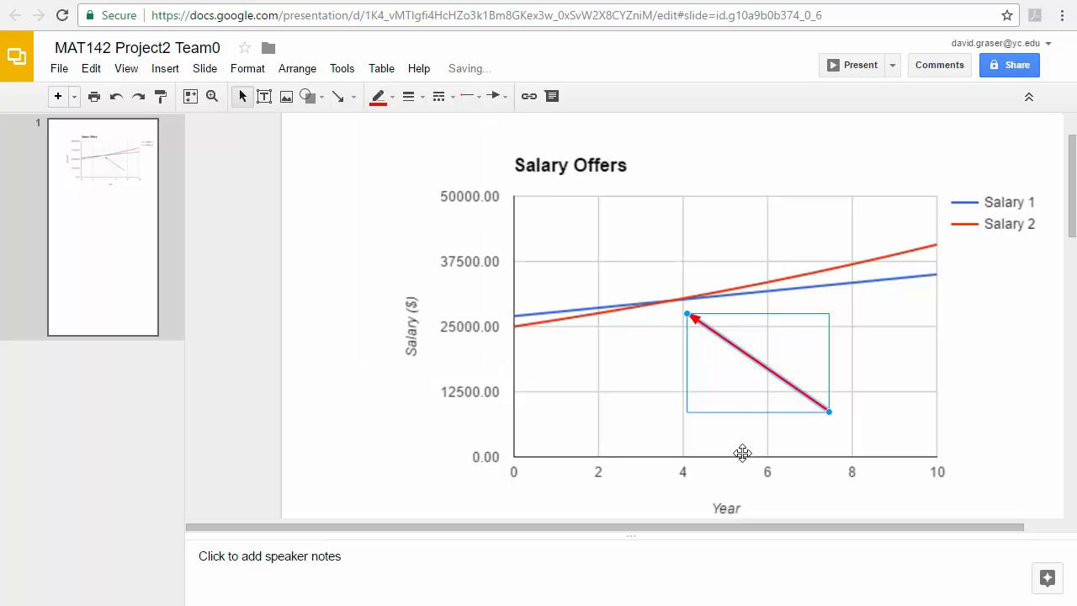
{"action": "left_click", "coordinate": [892, 572]}
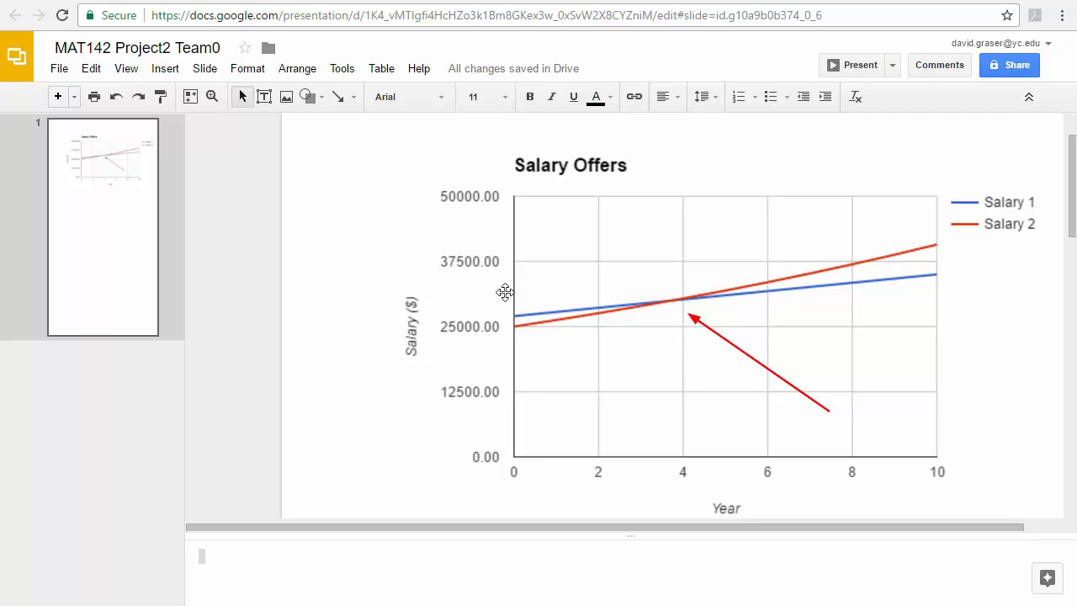
Add a text box just below the arrow's tail containing the label "Salaries Equal"
{"action": "left_click", "coordinate": [165, 68]}
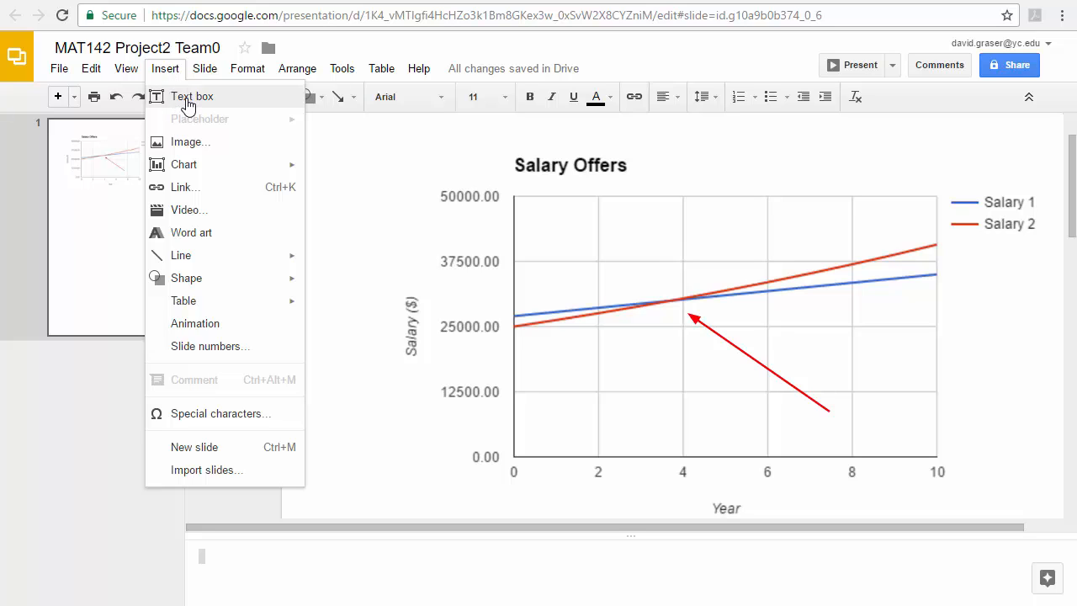
{"action": "left_click", "coordinate": [187, 101]}
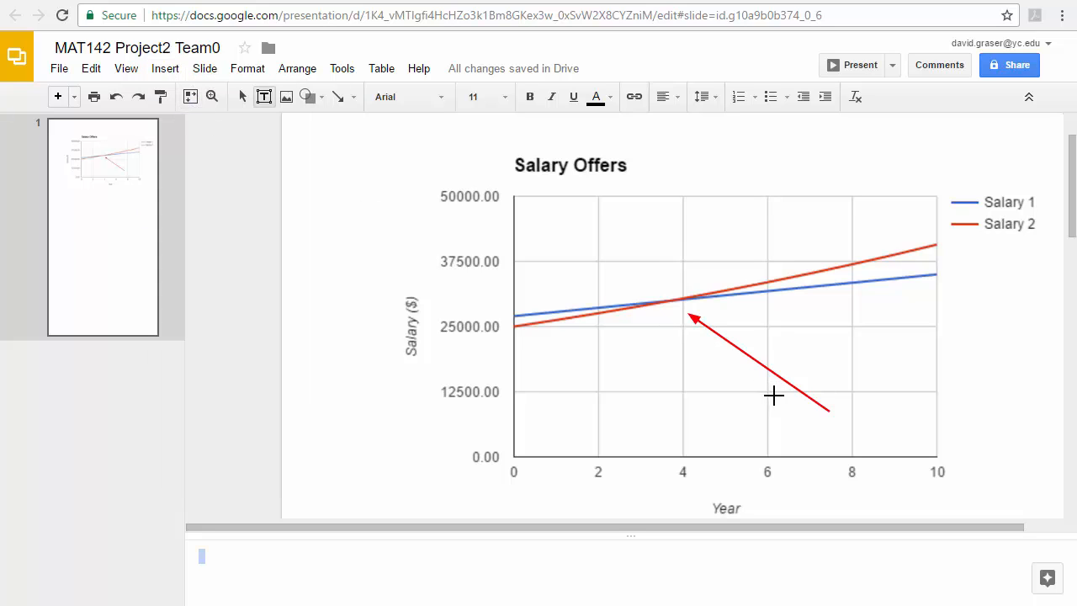
{"action": "left_click_drag", "start_coordinate": [778, 420], "coordinate": [935, 489]}
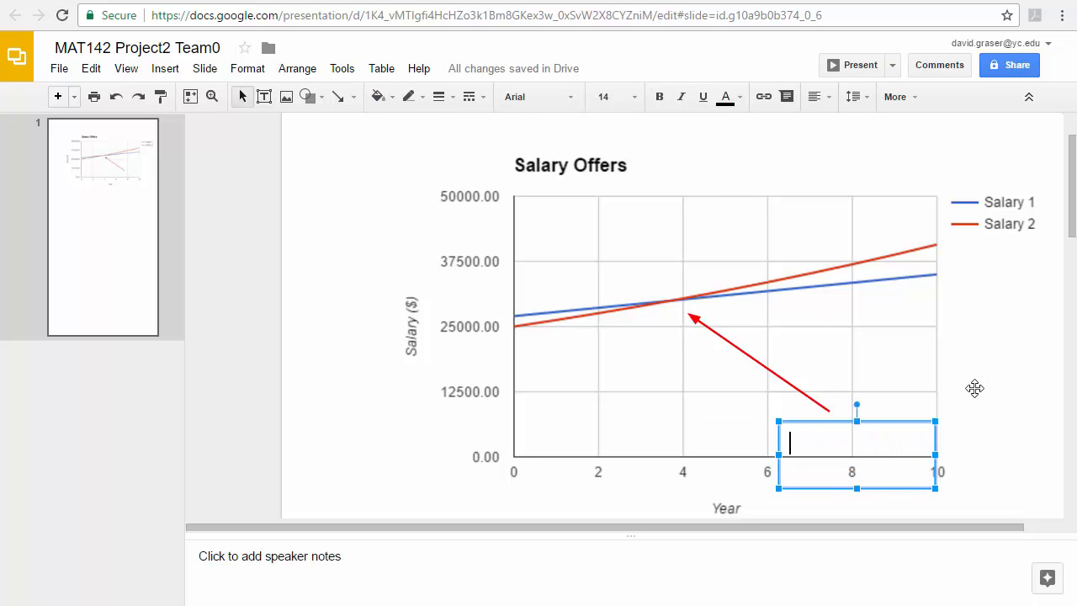
{"action": "type", "text": "Salar"}
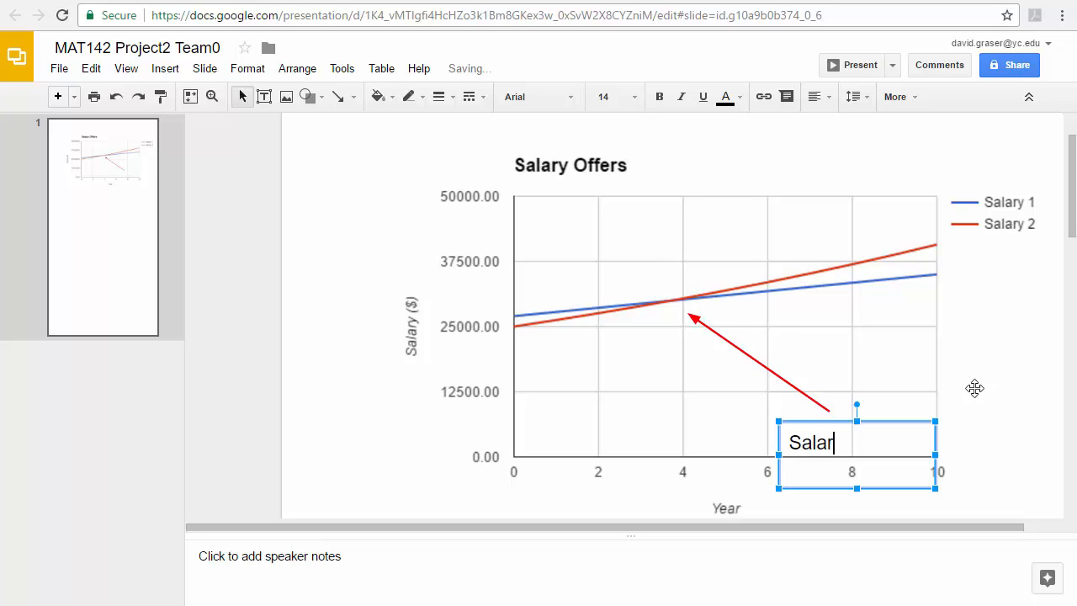
{"action": "type", "text": "ies Equal"}
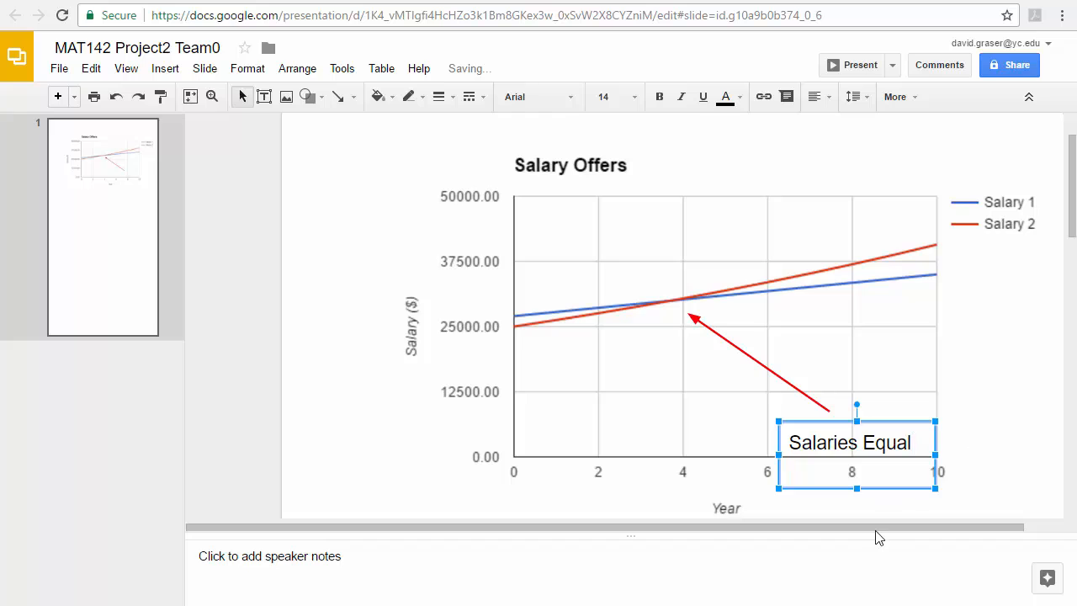
Shorten the label's text box to fit its single line and colour the "Salaries Equal" text red
{"action": "left_click_drag", "start_coordinate": [858, 488], "coordinate": [774, 437]}
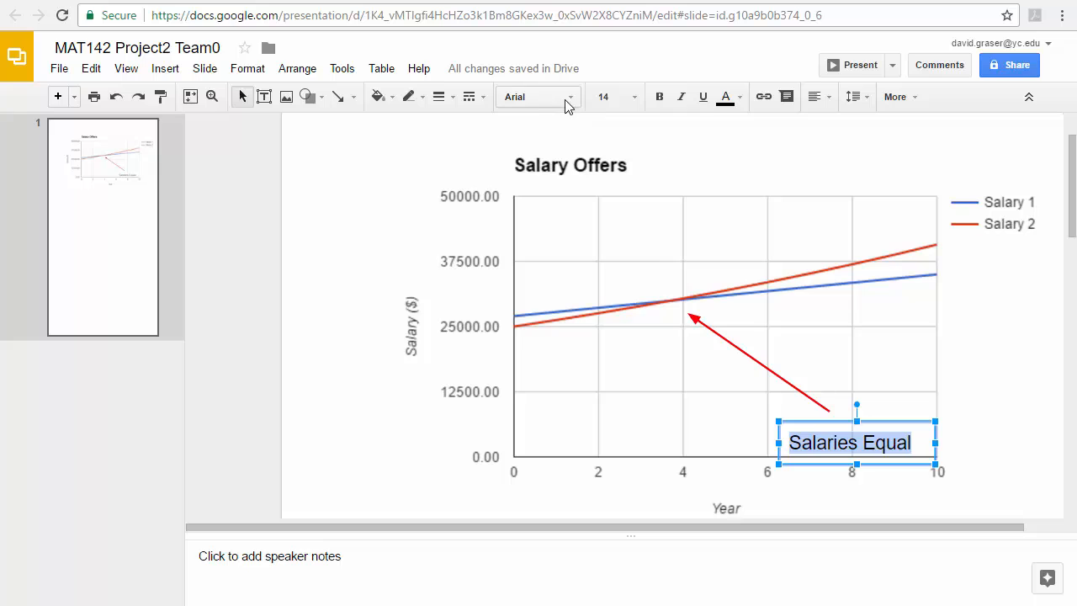
{"action": "left_click", "coordinate": [740, 101]}
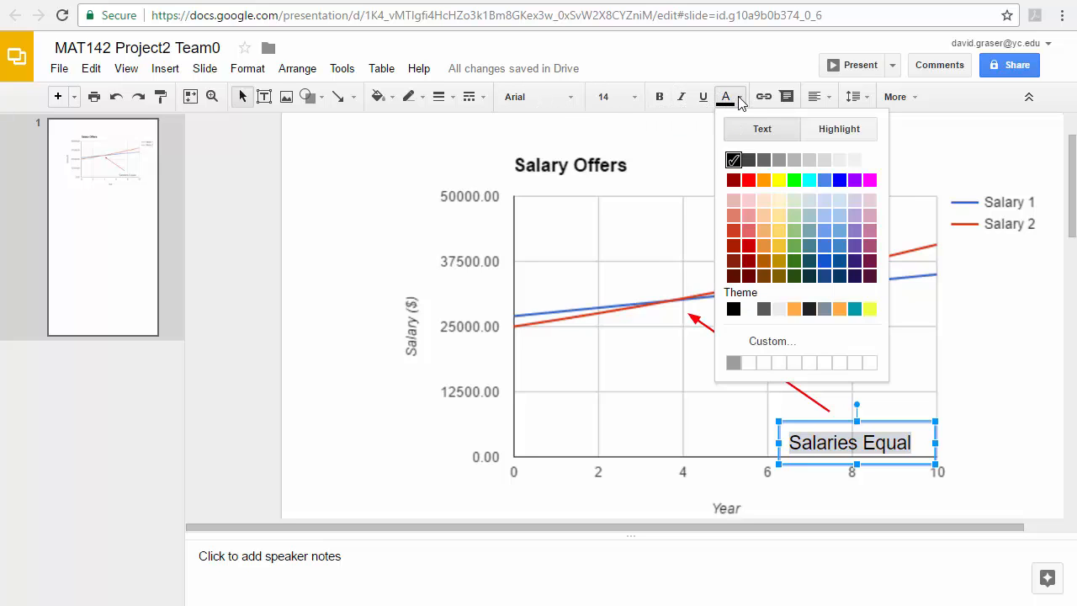
{"action": "left_click", "coordinate": [749, 181]}
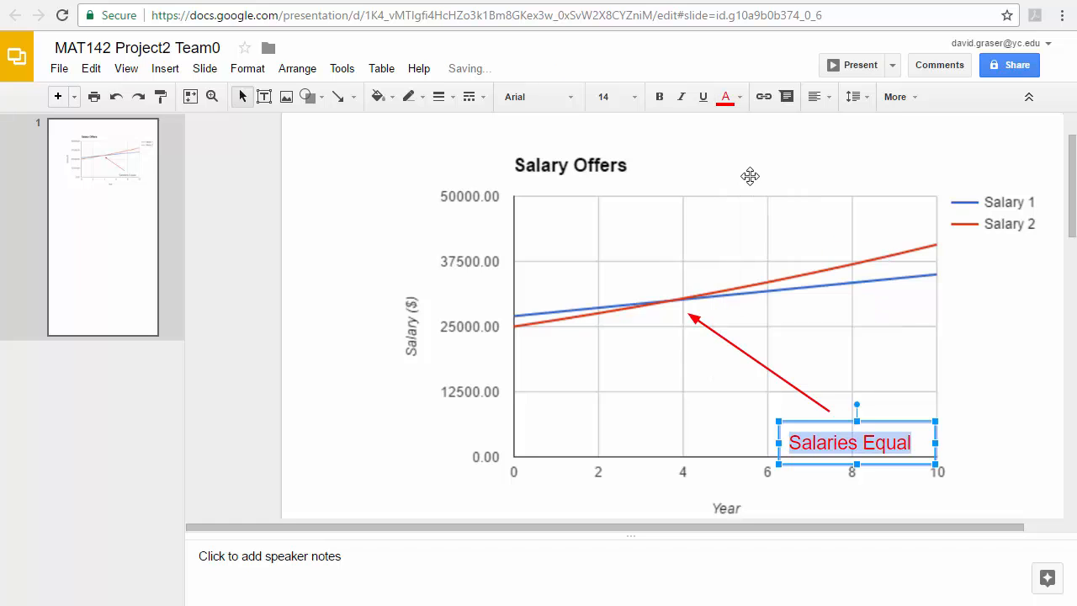
{"action": "left_click", "coordinate": [659, 103]}
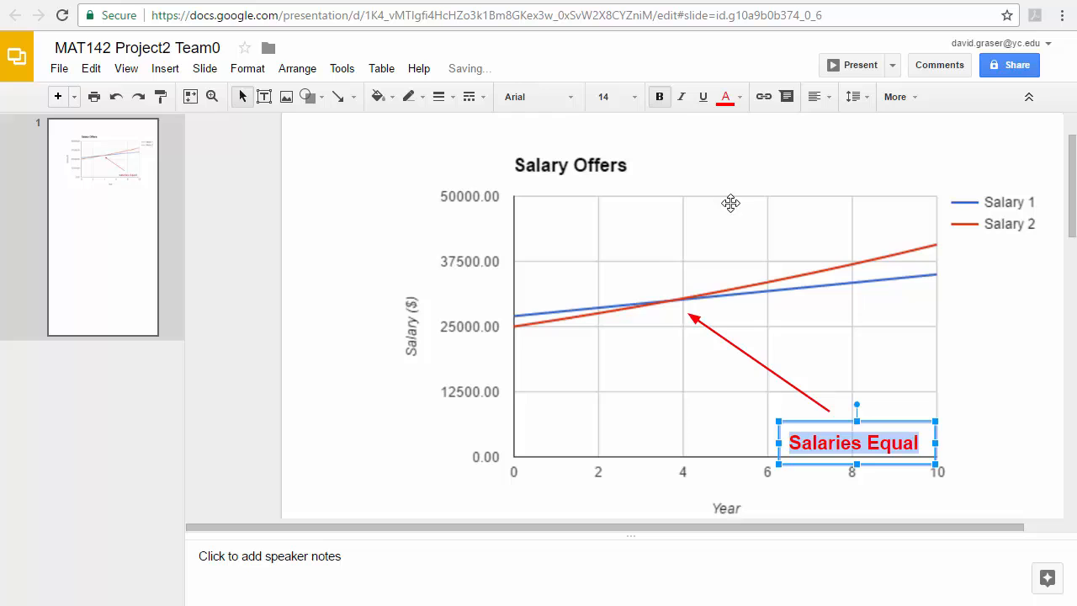
{"action": "left_click", "coordinate": [661, 102]}
{"action": "left_click", "coordinate": [998, 426]}
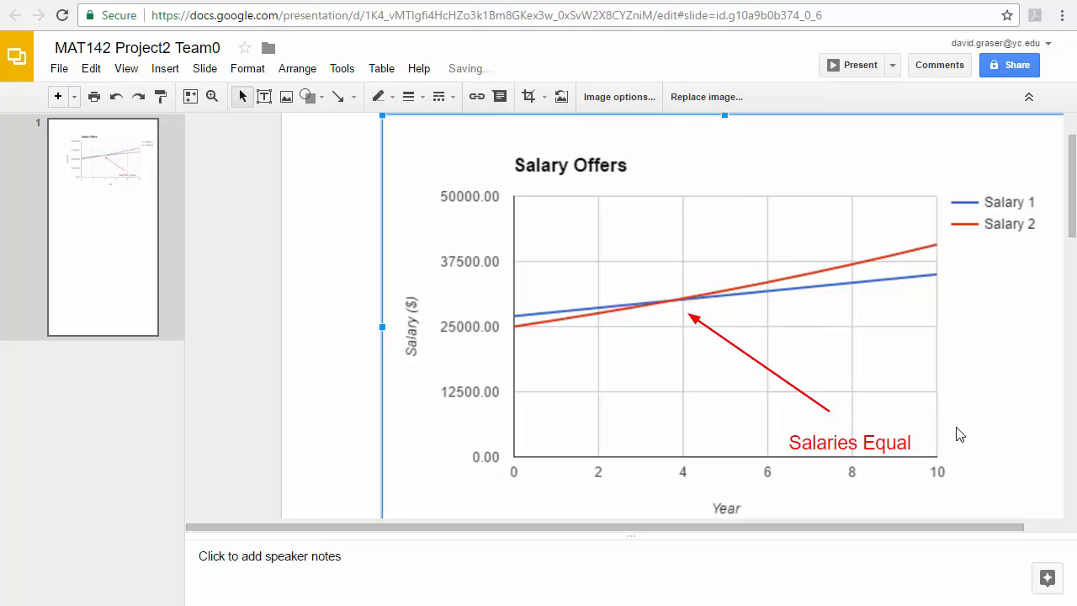
Move the "Salaries Equal" label slightly up and to the left so it sits directly beneath the arrow's tail
{"action": "left_click", "coordinate": [834, 444]}
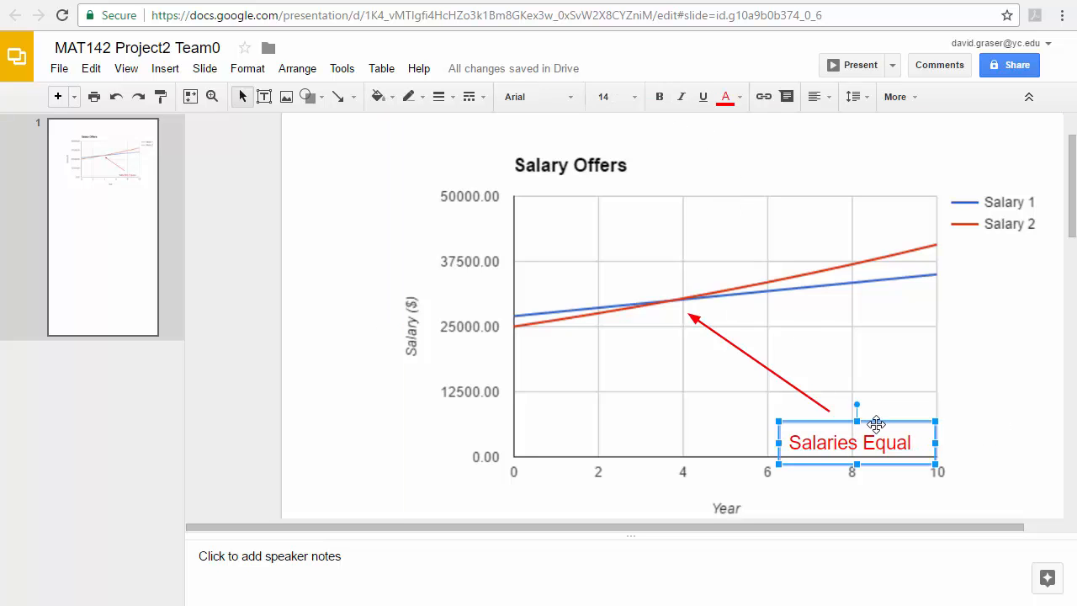
{"action": "left_click_drag", "start_coordinate": [871, 419], "coordinate": [861, 410]}
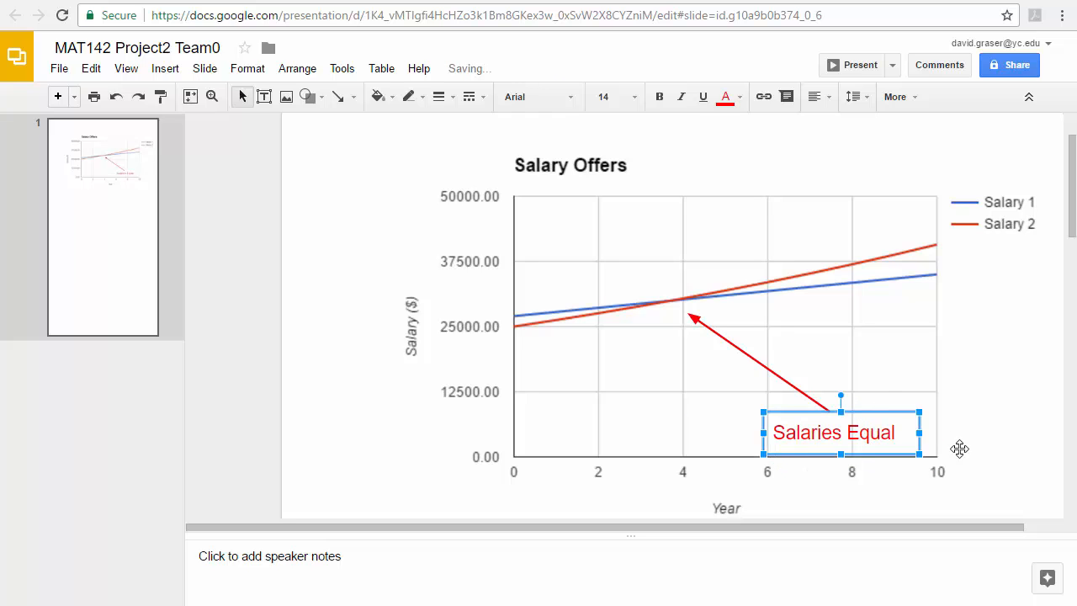
{"action": "left_click", "coordinate": [1000, 469]}
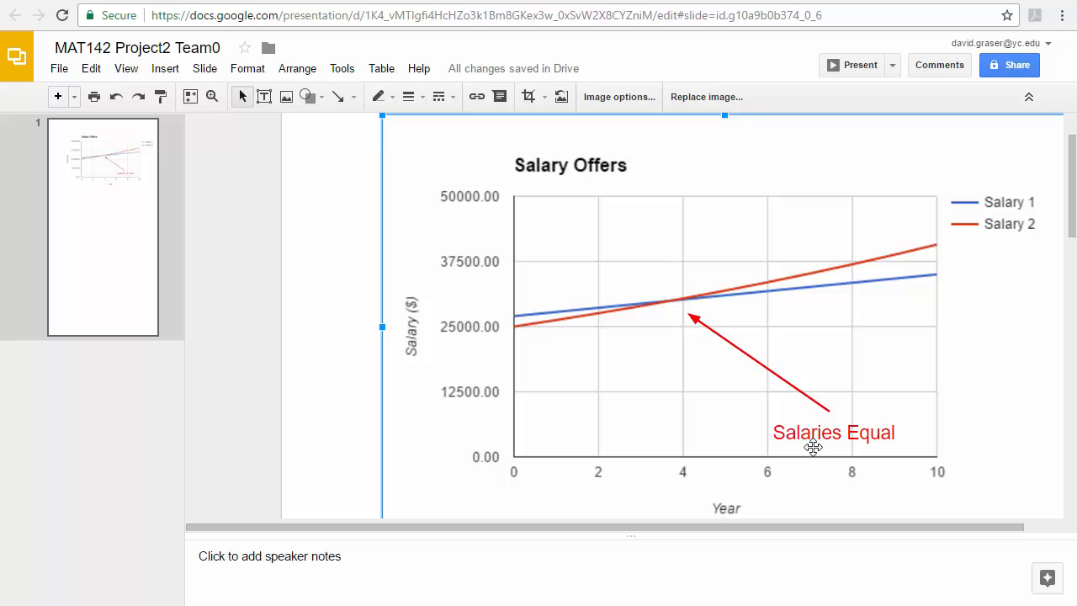
Move the Salary Offers chart slightly up and to the left, so it is roughly centred across the slide's width
{"action": "left_click", "coordinate": [212, 96]}
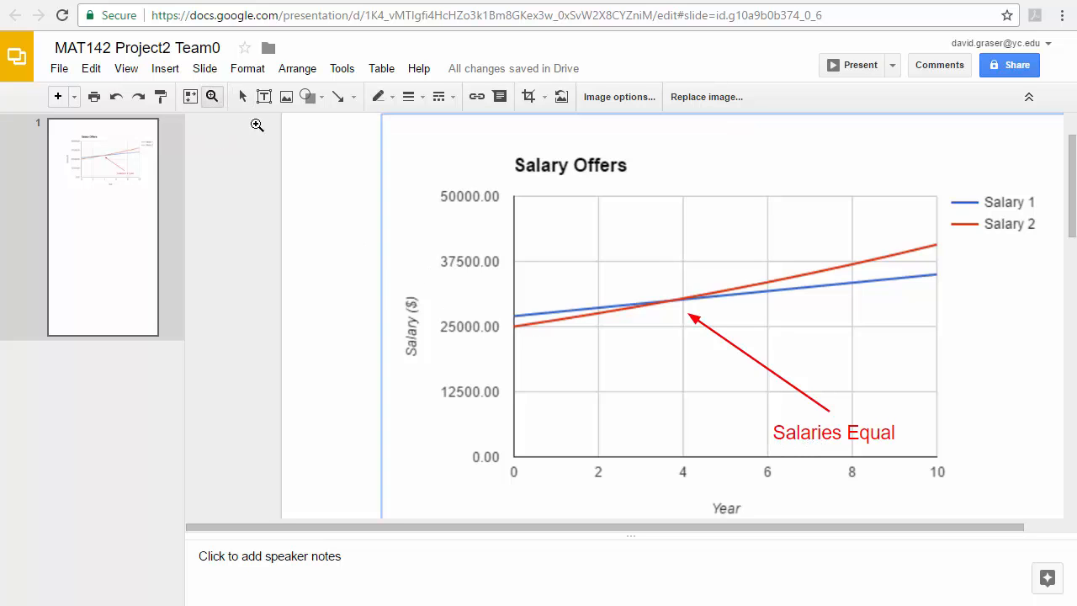
{"action": "right_click", "coordinate": [768, 361]}
{"action": "scroll", "coordinate": [887, 403], "scroll_direction": "down", "scroll_amount": 1}
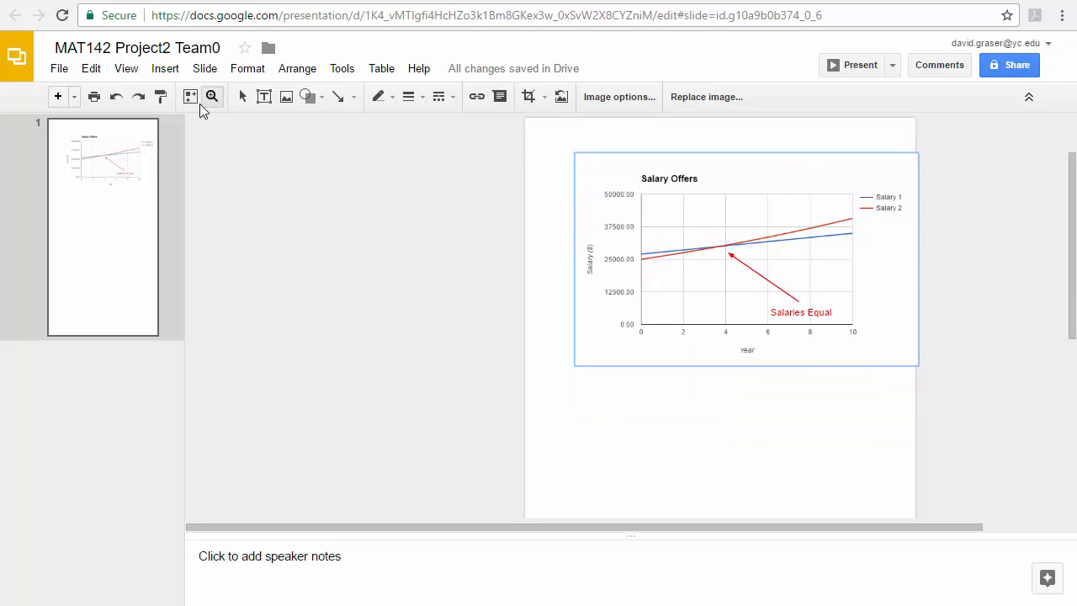
{"action": "left_click", "coordinate": [242, 97]}
{"action": "left_click", "coordinate": [680, 180]}
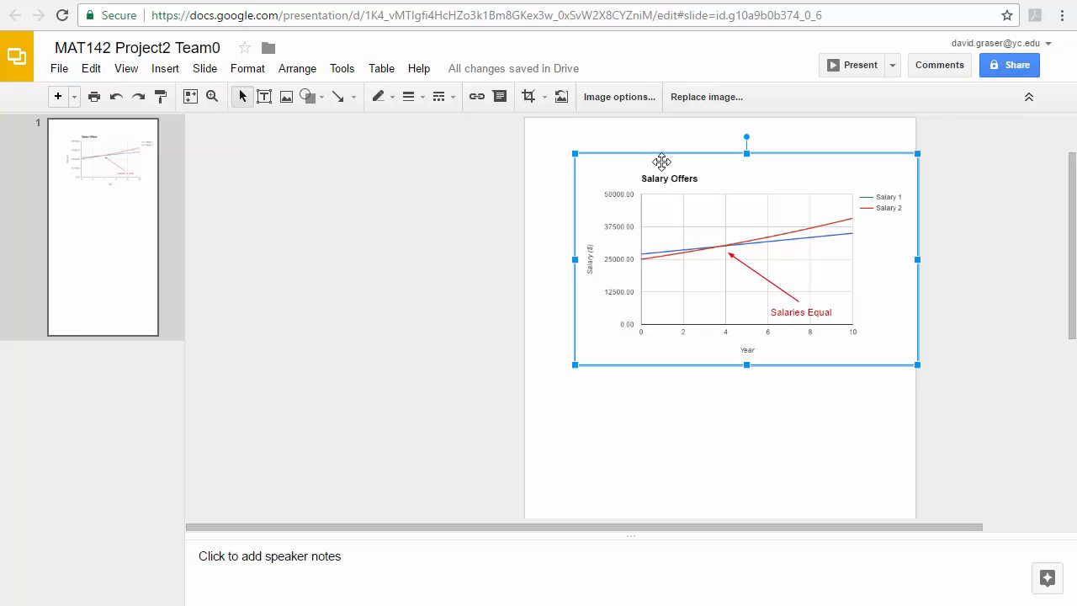
{"action": "left_click_drag", "start_coordinate": [662, 161], "coordinate": [641, 158]}
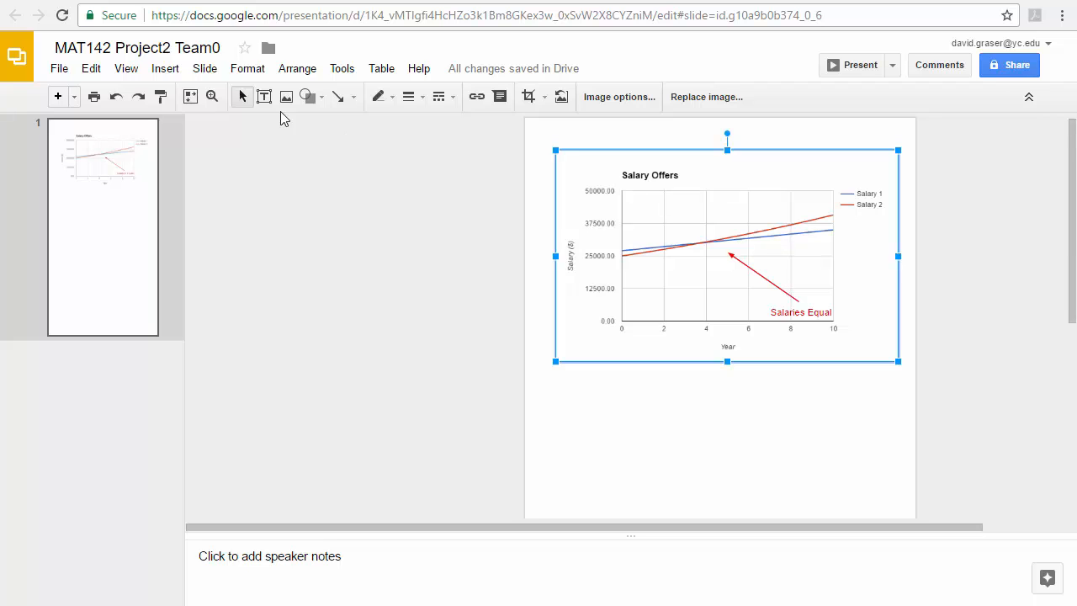
{"action": "left_click", "coordinate": [745, 441]}
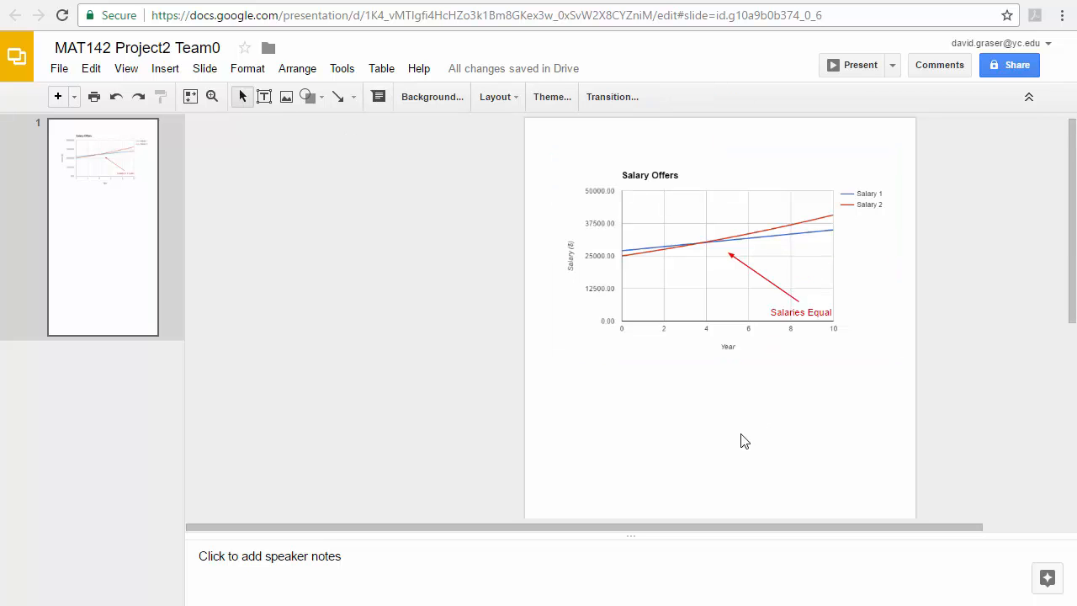
Shift the red arrow left so its tip points at the crossing of the two salary lines again
{"action": "left_click", "coordinate": [764, 278]}
{"action": "left_click_drag", "start_coordinate": [766, 284], "coordinate": [746, 278]}
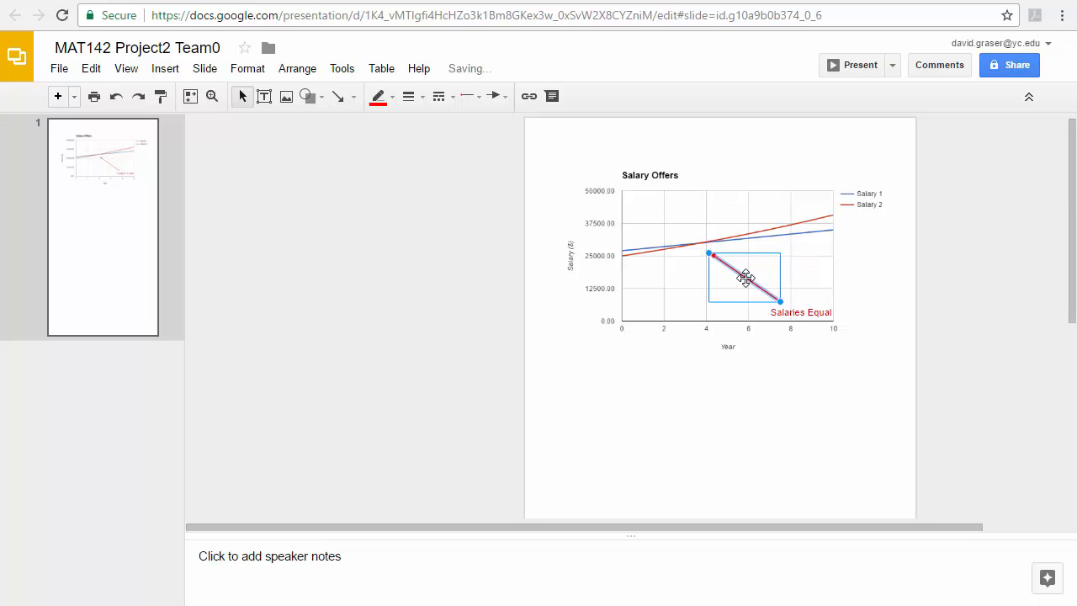
{"action": "left_click", "coordinate": [823, 465]}
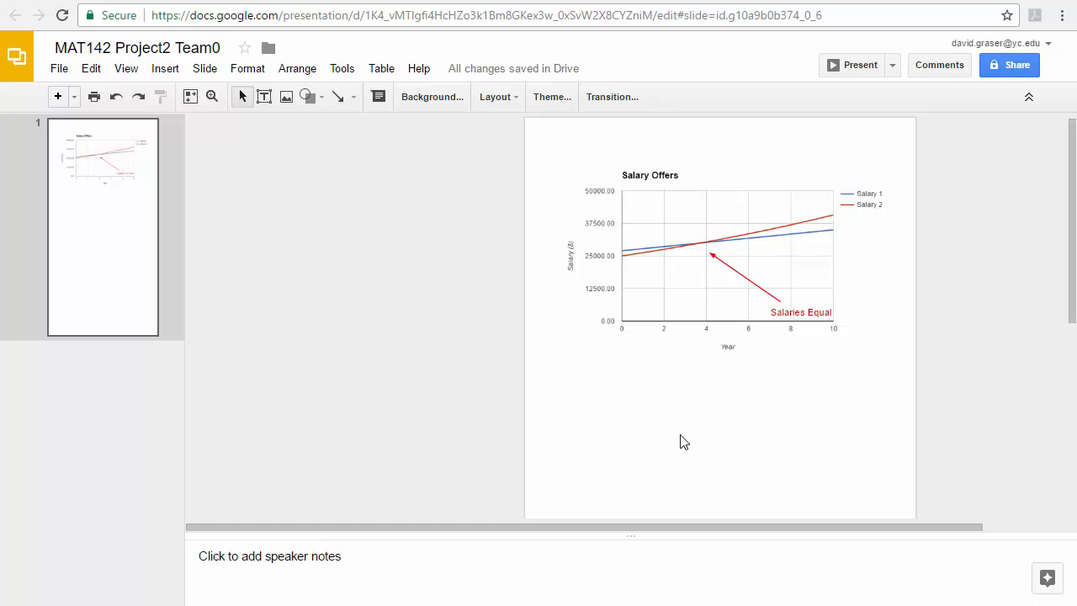
Insert a table with five columns and three rows and place it just below the chart
{"action": "left_click", "coordinate": [165, 71]}
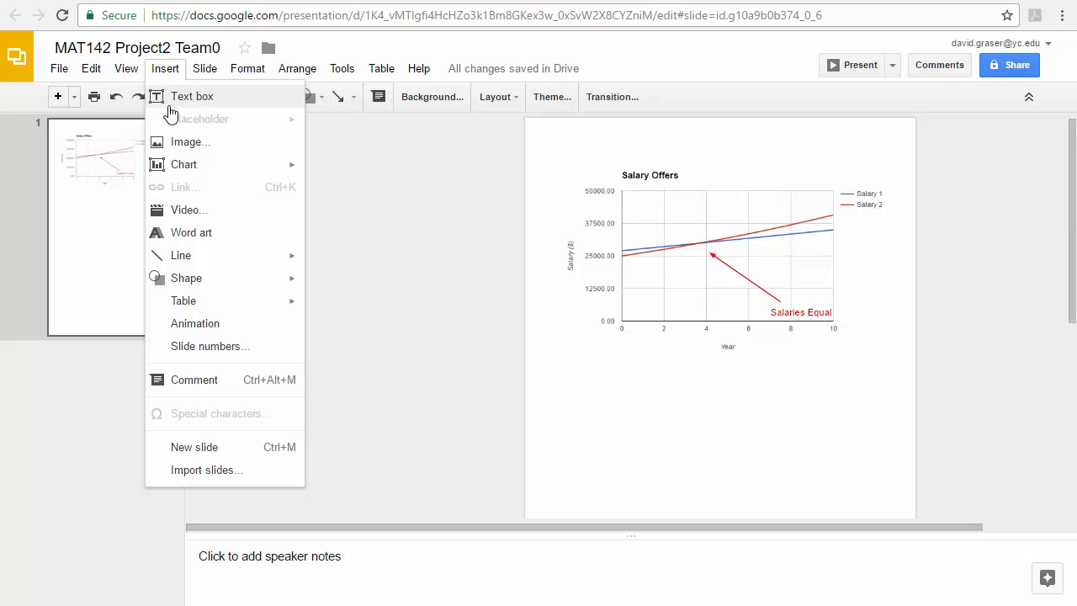
{"action": "mouse_move", "coordinate": [196, 307]}
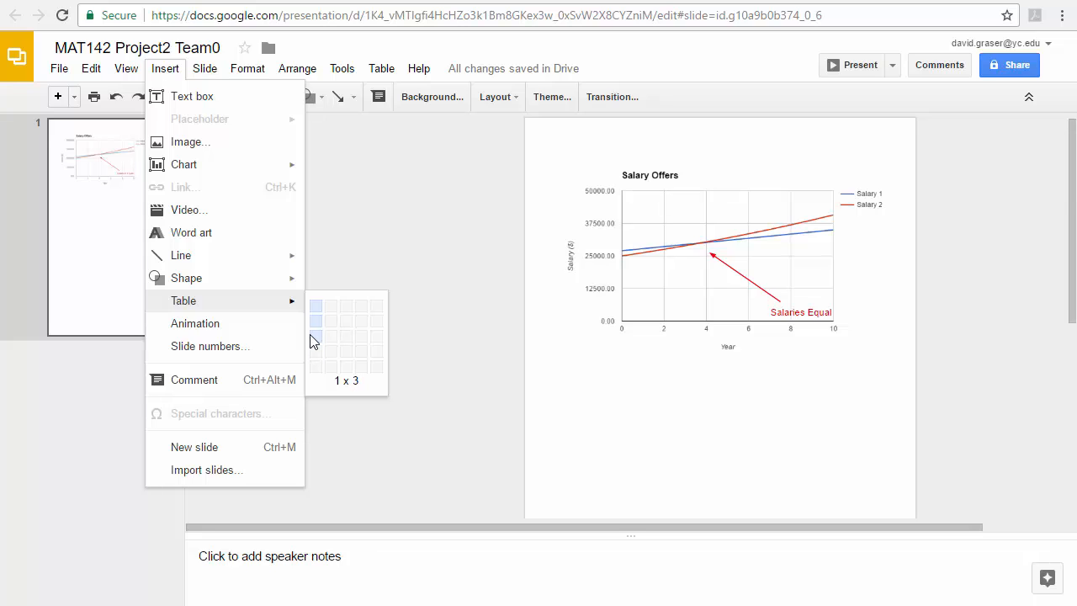
{"action": "left_click", "coordinate": [378, 342]}
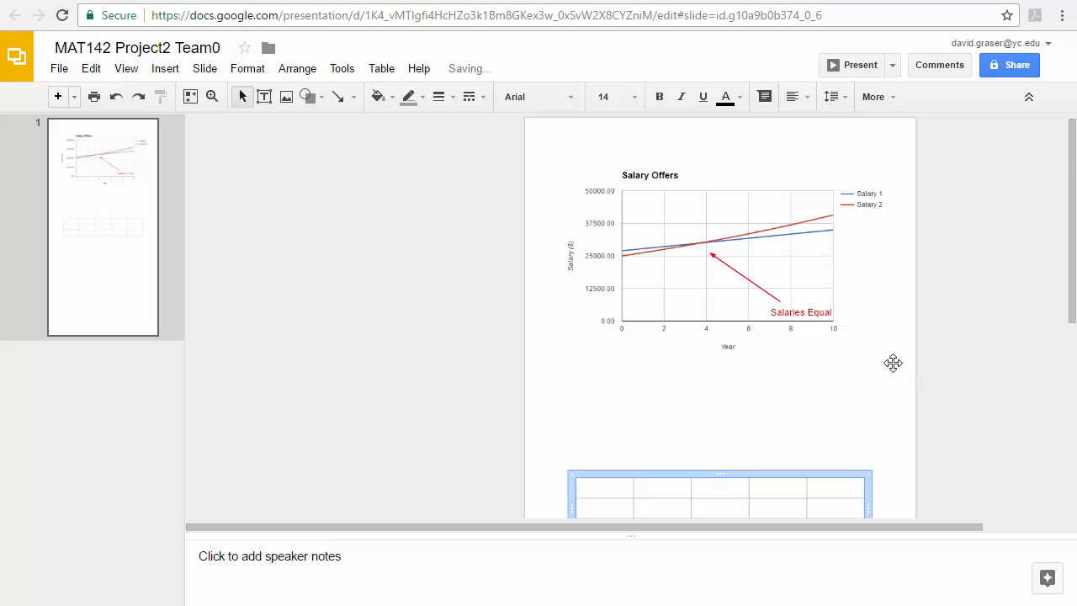
{"action": "scroll", "coordinate": [893, 363], "scroll_direction": "down", "scroll_amount": 2}
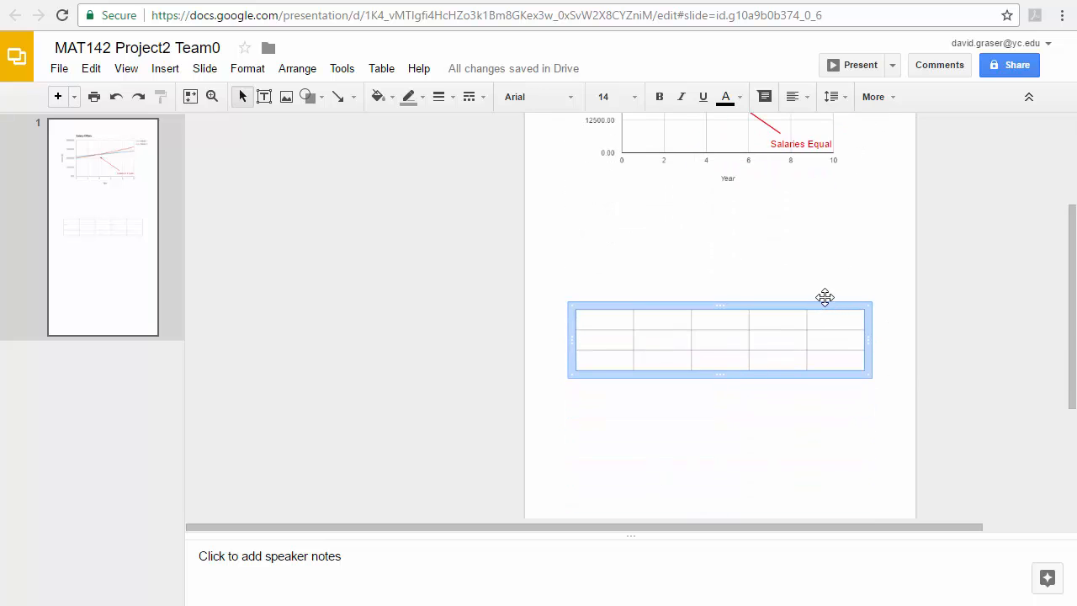
{"action": "left_click_drag", "start_coordinate": [825, 298], "coordinate": [829, 244]}
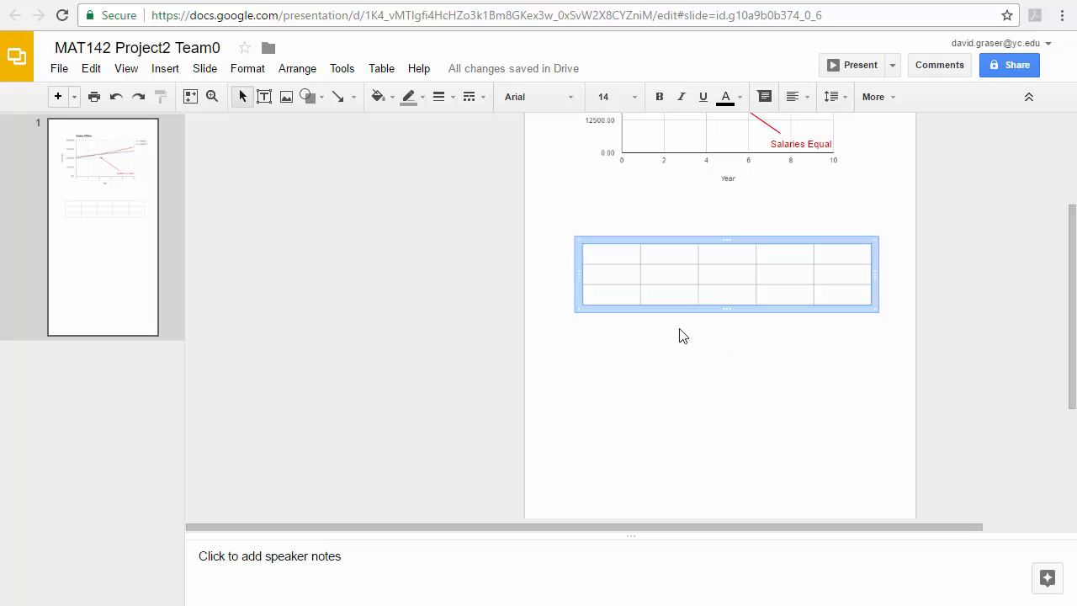
Enter the row labels Year, Salary 1 and Salary 2 down the table's first column
{"action": "left_click", "coordinate": [601, 255]}
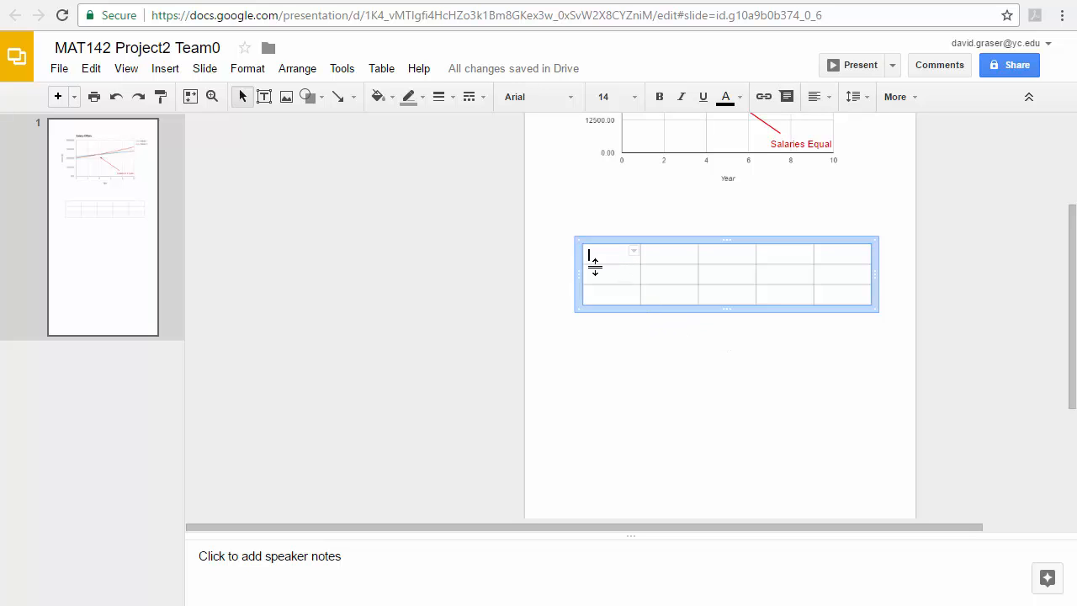
{"action": "type", "text": "Year"}
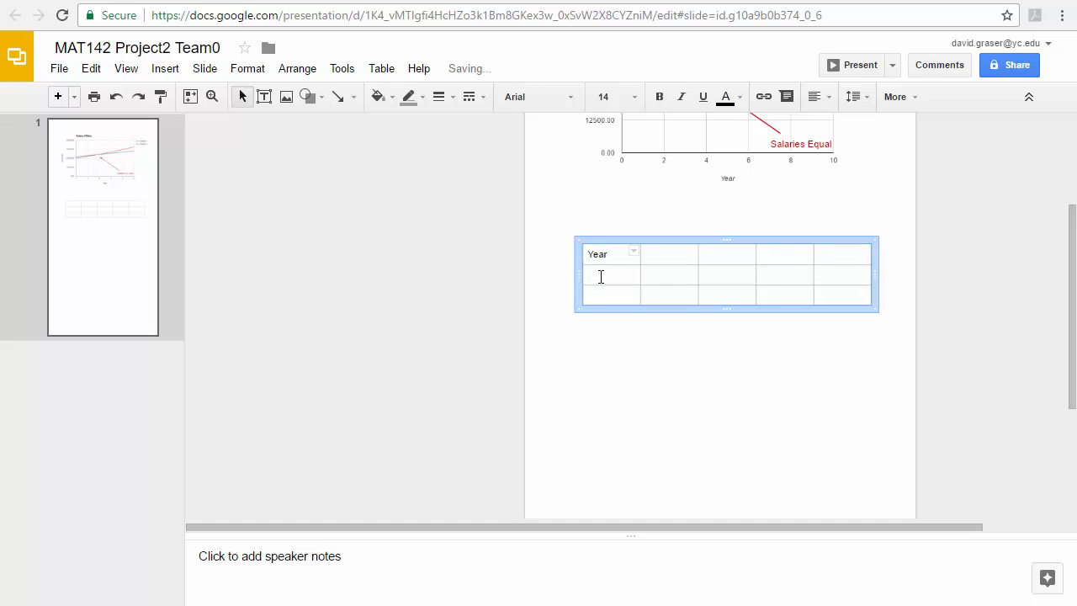
{"action": "left_click", "coordinate": [601, 277]}
{"action": "type", "text": "Salary 1"}
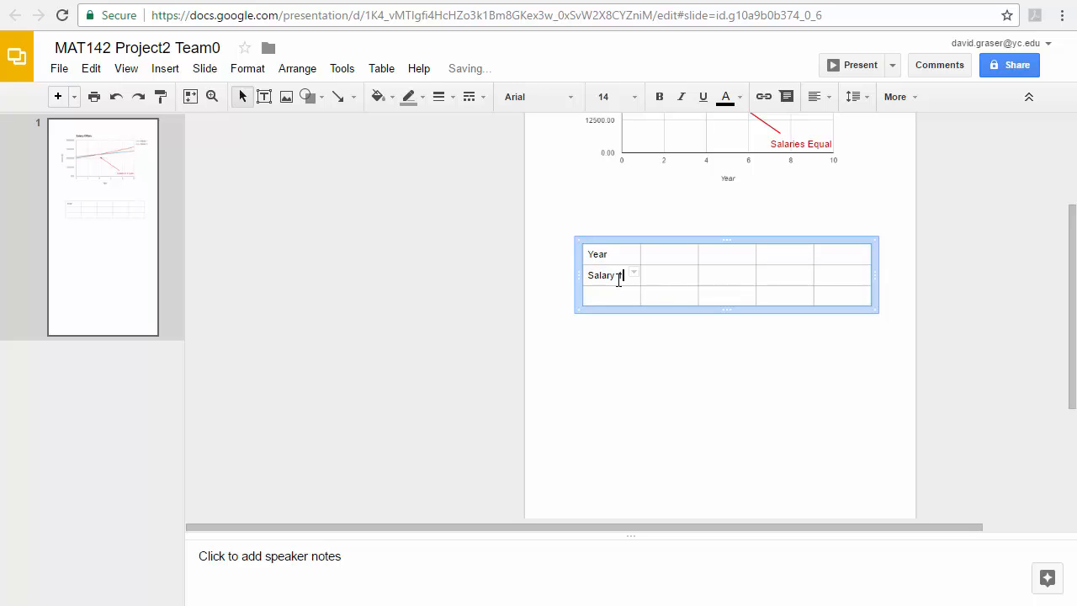
{"action": "left_click", "coordinate": [601, 298]}
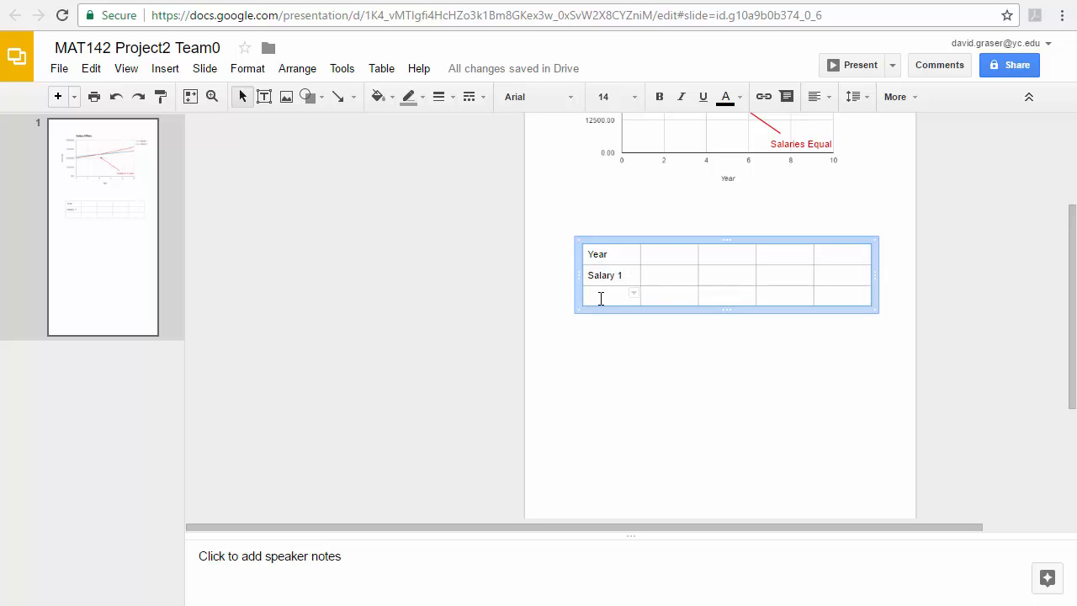
{"action": "type", "text": "Salary 2"}
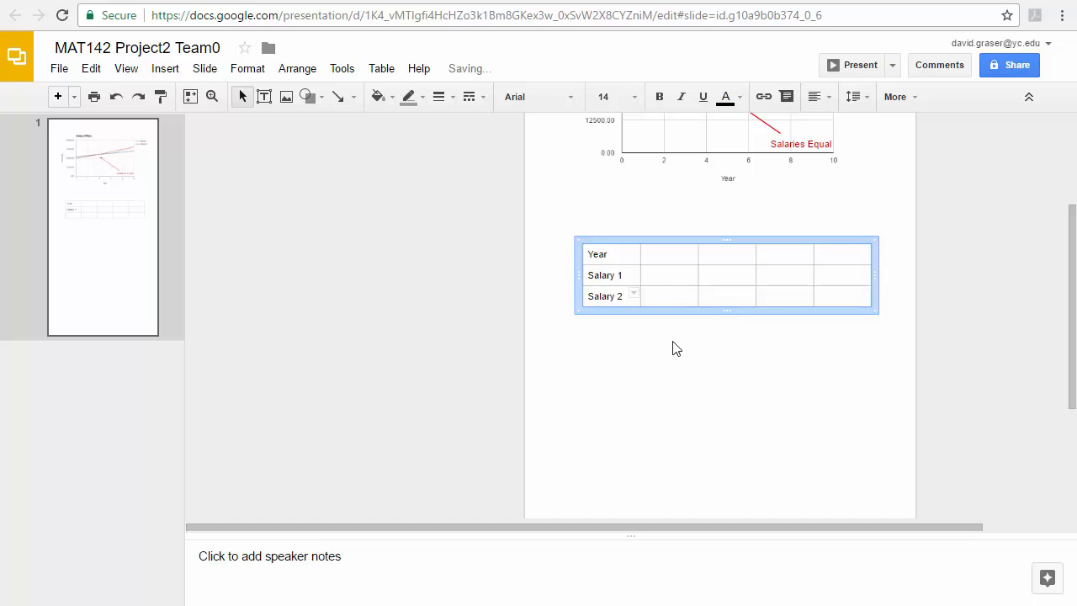
{"action": "left_click", "coordinate": [677, 348]}
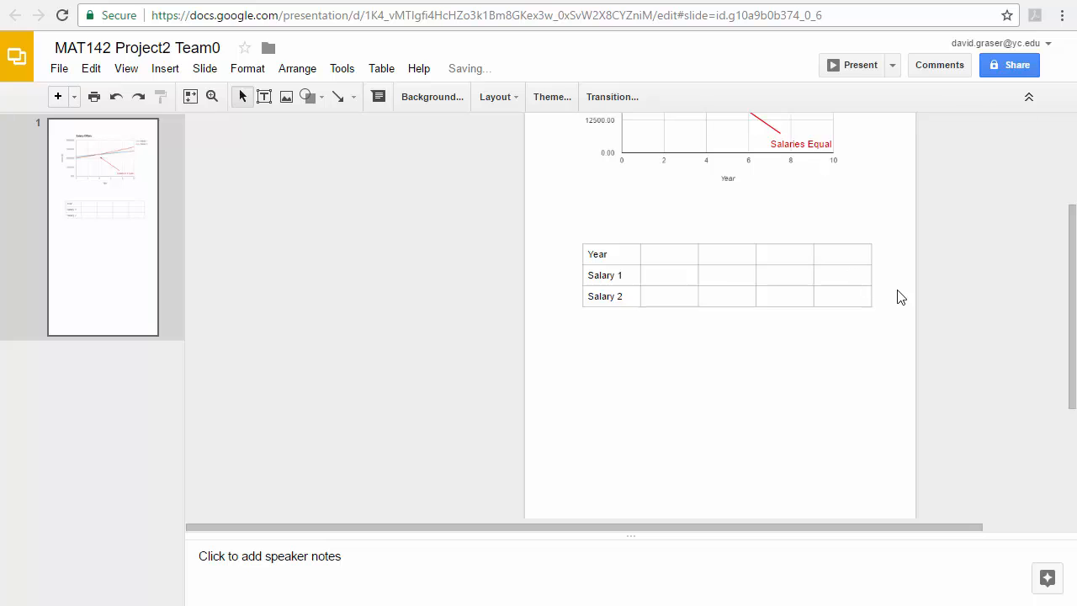
Enlarge the table from its lower right corner and centre it beneath the chart
{"action": "left_click", "coordinate": [820, 279]}
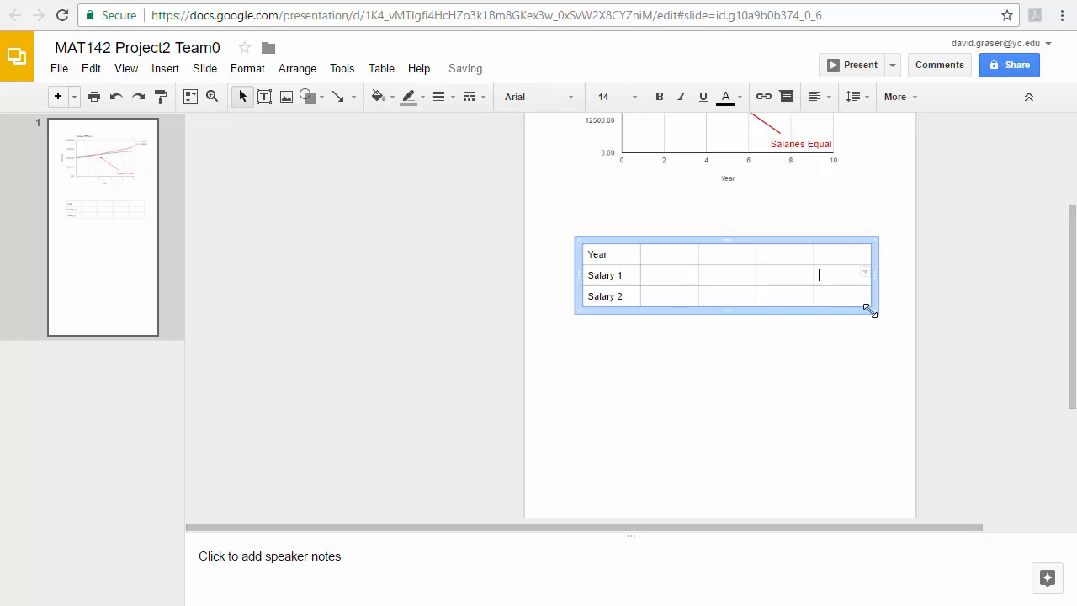
{"action": "left_click_drag", "start_coordinate": [870, 311], "coordinate": [907, 351]}
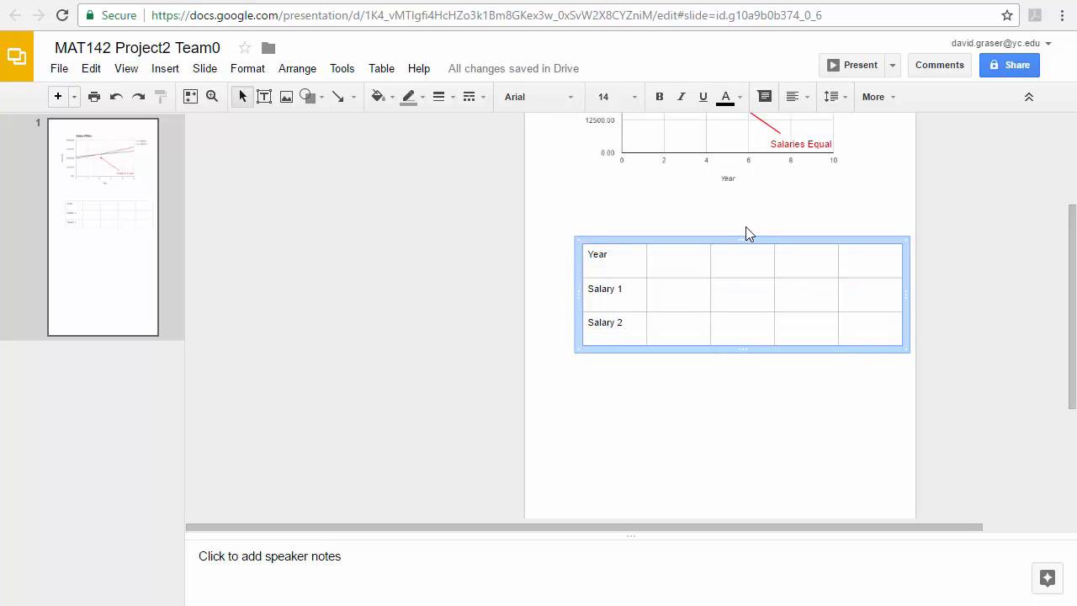
{"action": "left_click_drag", "start_coordinate": [710, 237], "coordinate": [695, 243]}
{"action": "left_click", "coordinate": [697, 417]}
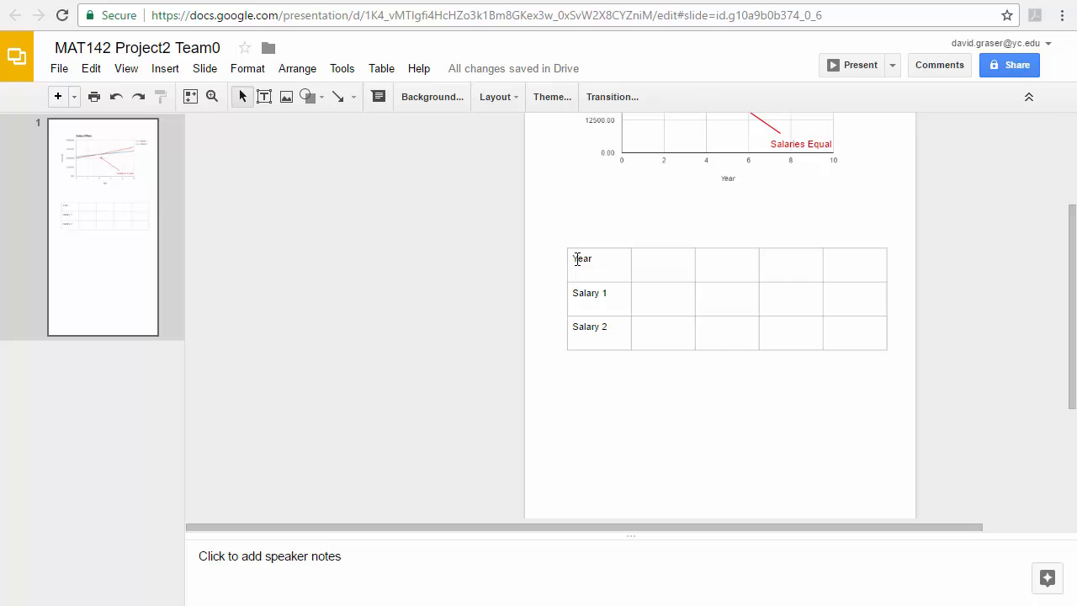
Set the font size of all the table's cells to 18
{"action": "left_click_drag", "start_coordinate": [574, 258], "coordinate": [833, 329]}
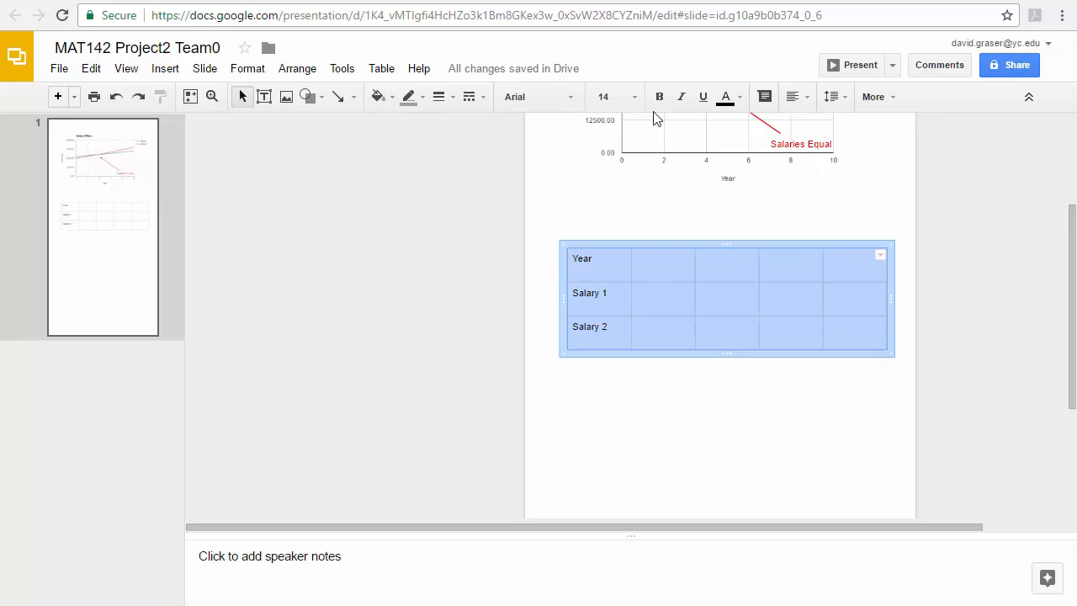
{"action": "left_click", "coordinate": [636, 98]}
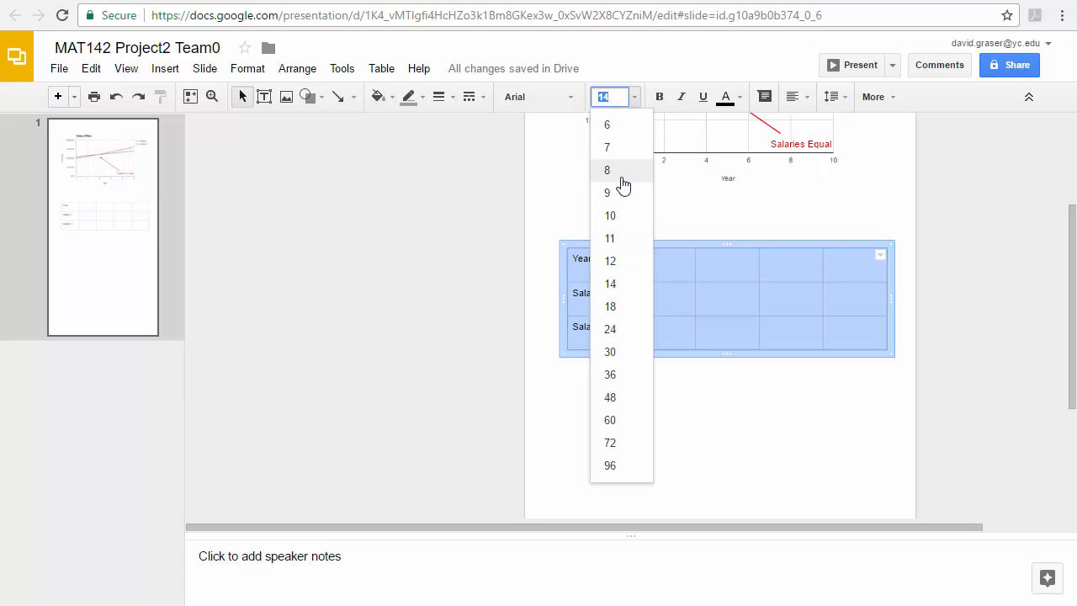
{"action": "left_click", "coordinate": [613, 308]}
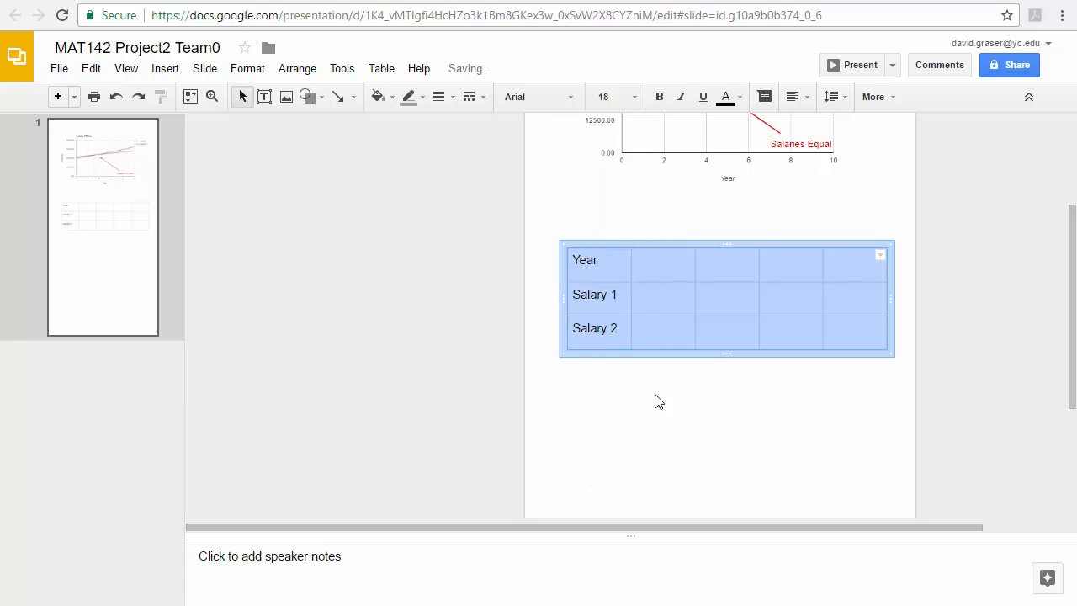
{"action": "left_click", "coordinate": [653, 407]}
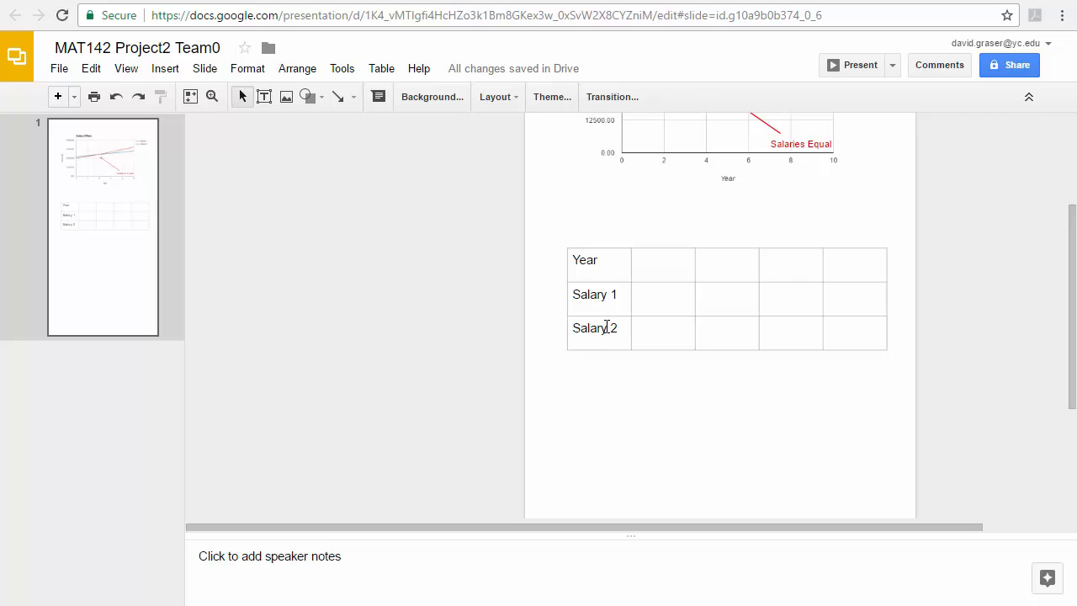
Make the row labels Year, Salary 1 and Salary 2 in the table's first column bold
{"action": "left_click_drag", "start_coordinate": [613, 331], "coordinate": [573, 256]}
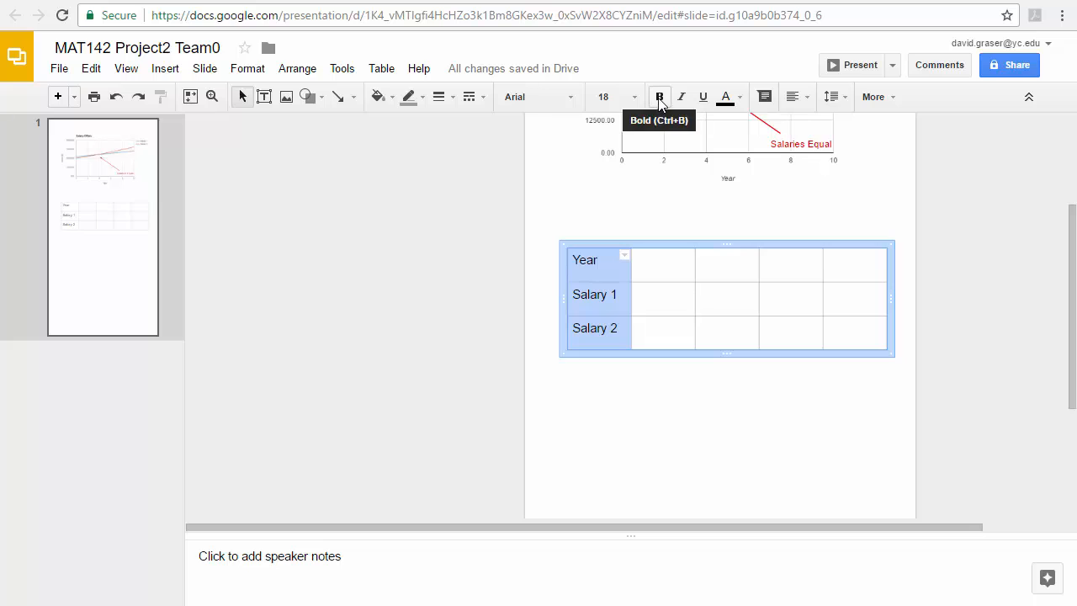
{"action": "left_click", "coordinate": [660, 98]}
{"action": "left_click", "coordinate": [637, 426]}
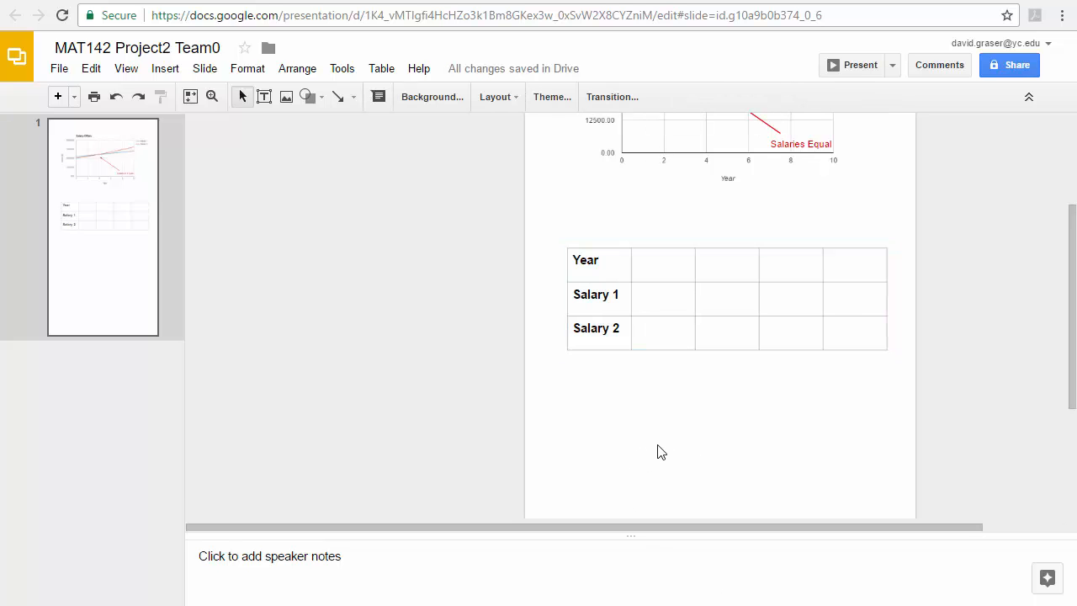
Change the border colour of the whole salary table to purple
{"action": "left_click", "coordinate": [782, 259]}
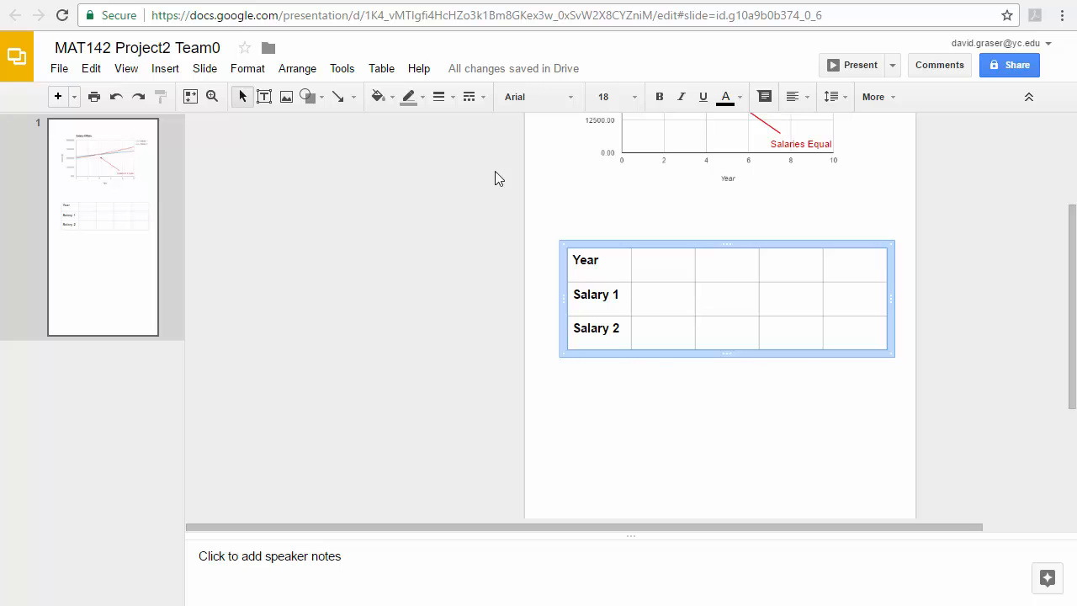
{"action": "left_click", "coordinate": [423, 98]}
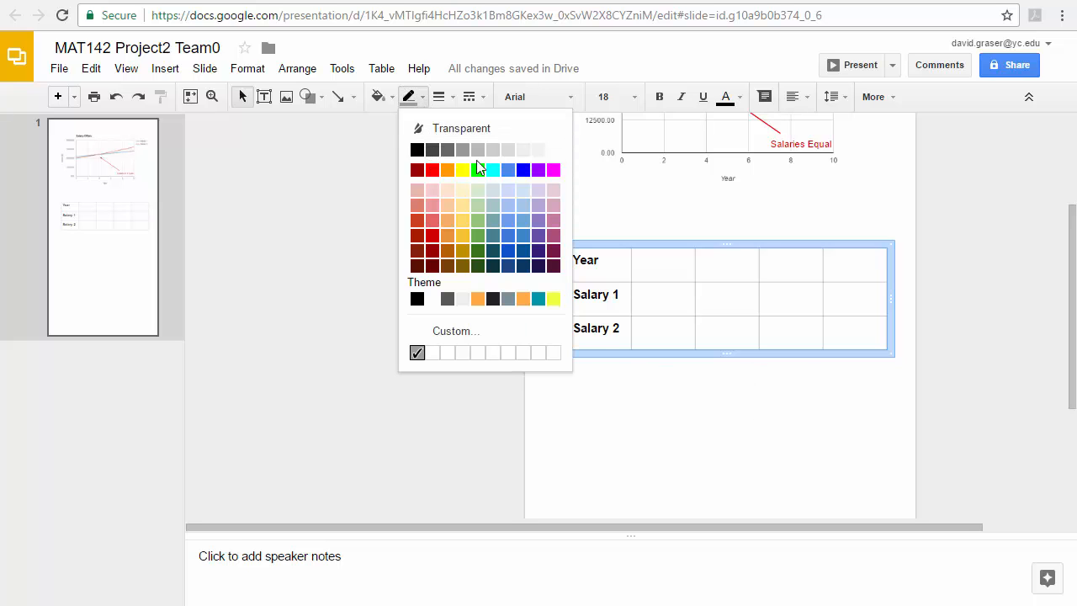
{"action": "left_click", "coordinate": [539, 172]}
{"action": "left_click", "coordinate": [700, 364]}
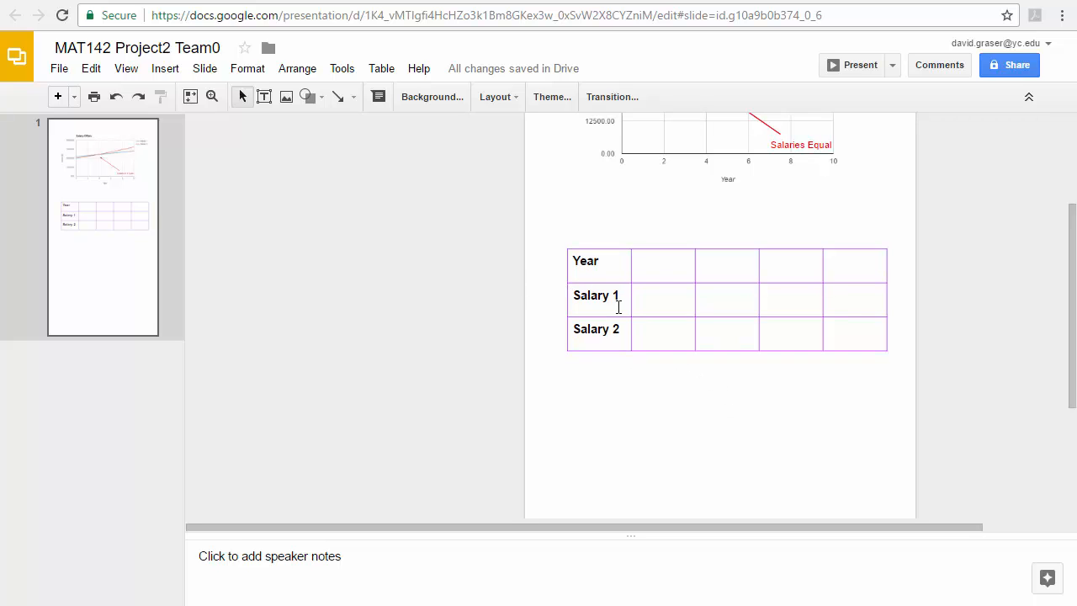
{"action": "scroll", "coordinate": [615, 298], "scroll_direction": "up", "scroll_amount": 2}
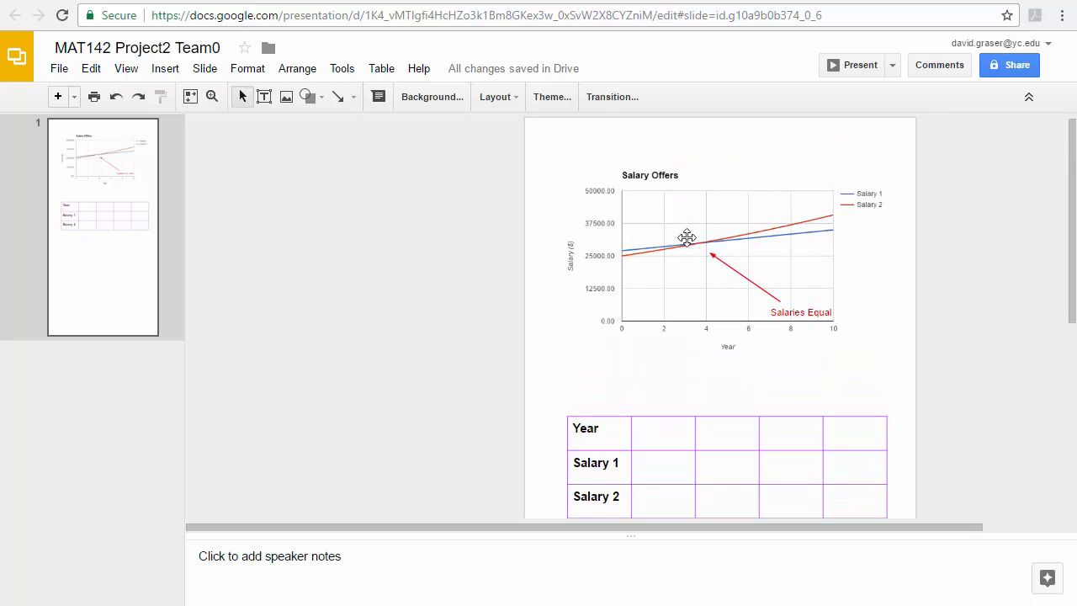